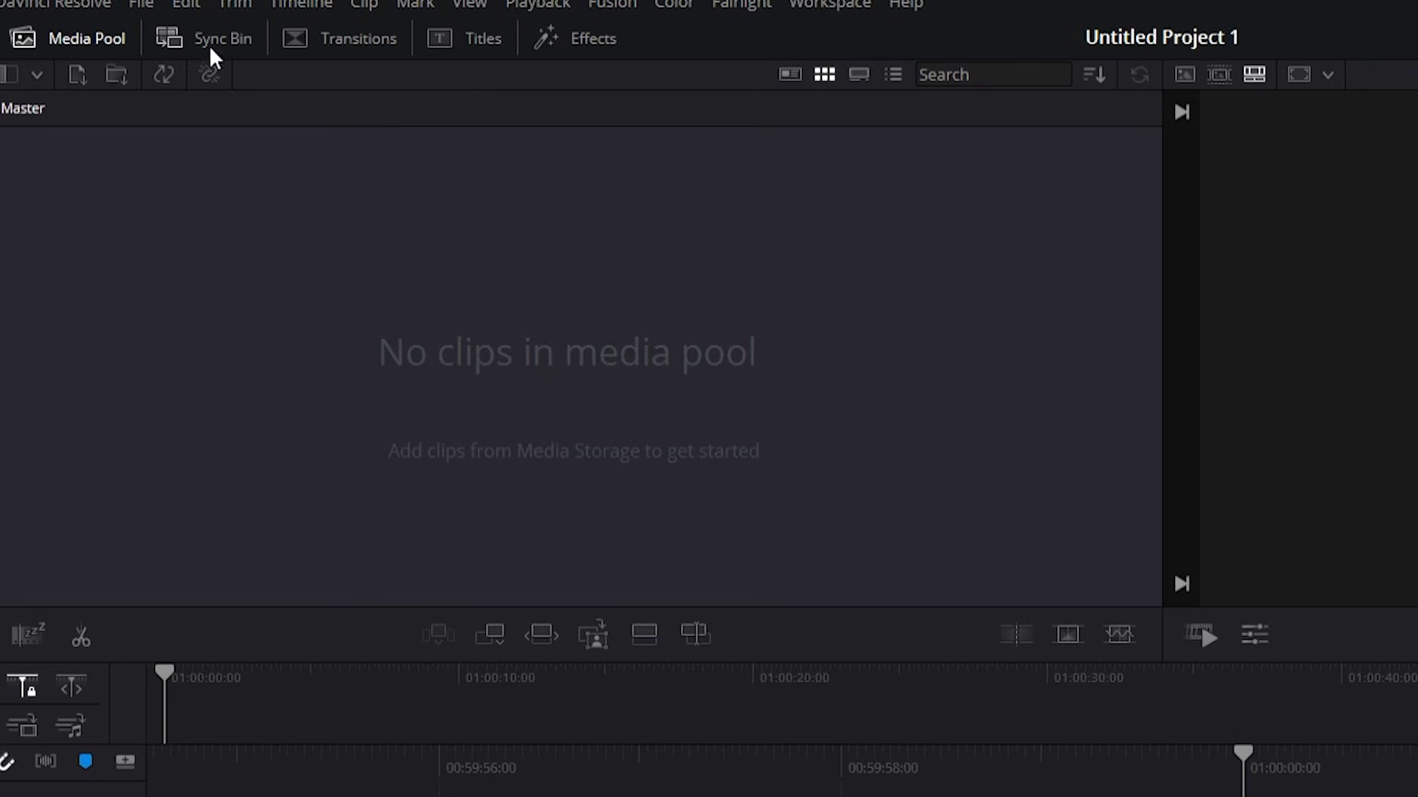
Set the timeline resolution to 1080 width by 1920 height in Project Settings and save
left_click(140, 6)
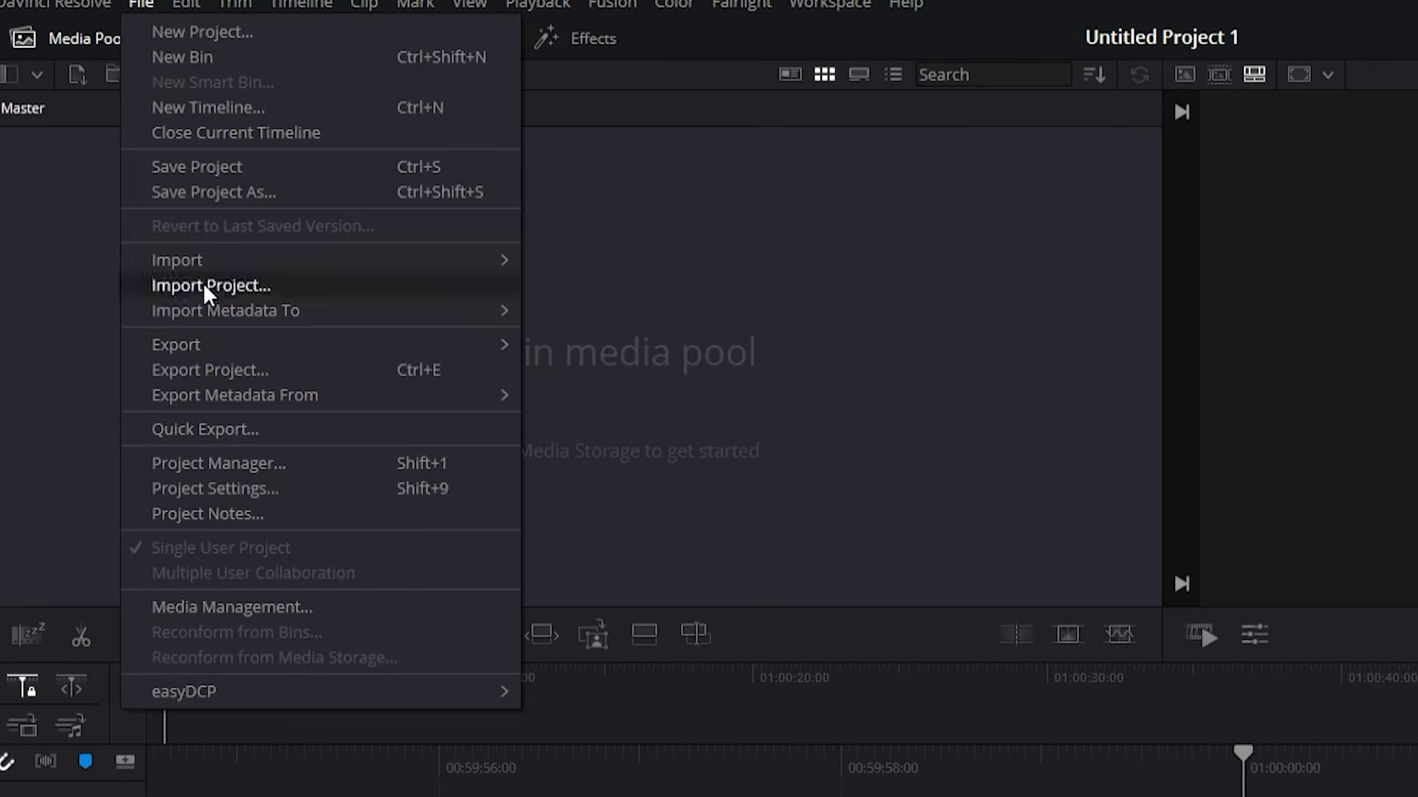
left_click(270, 487)
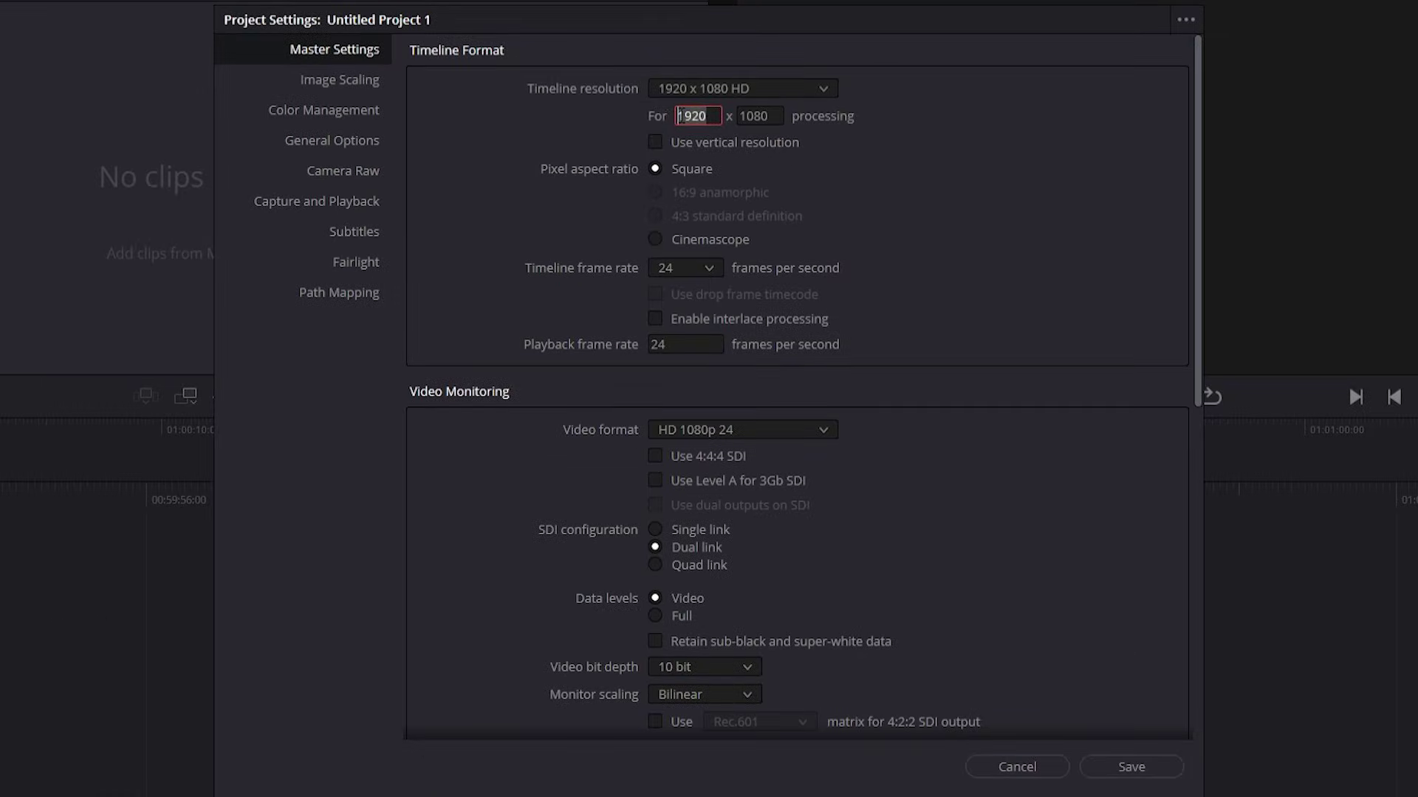
type("1920")
left_click(761, 117)
left_click(700, 118)
type("1080")
key("Tab")
type("1920")
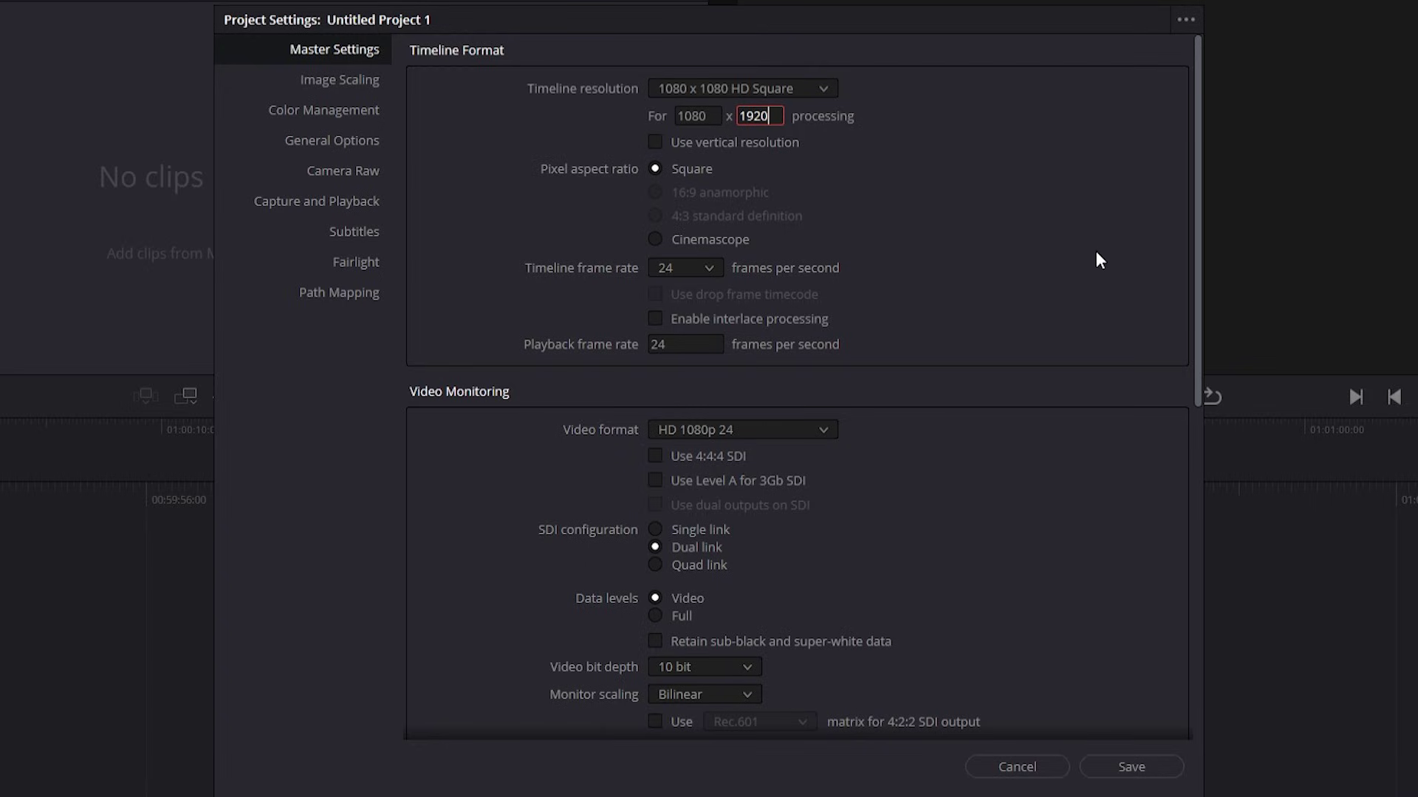
scroll(1083, 280, "down", 4)
left_click(1129, 766)
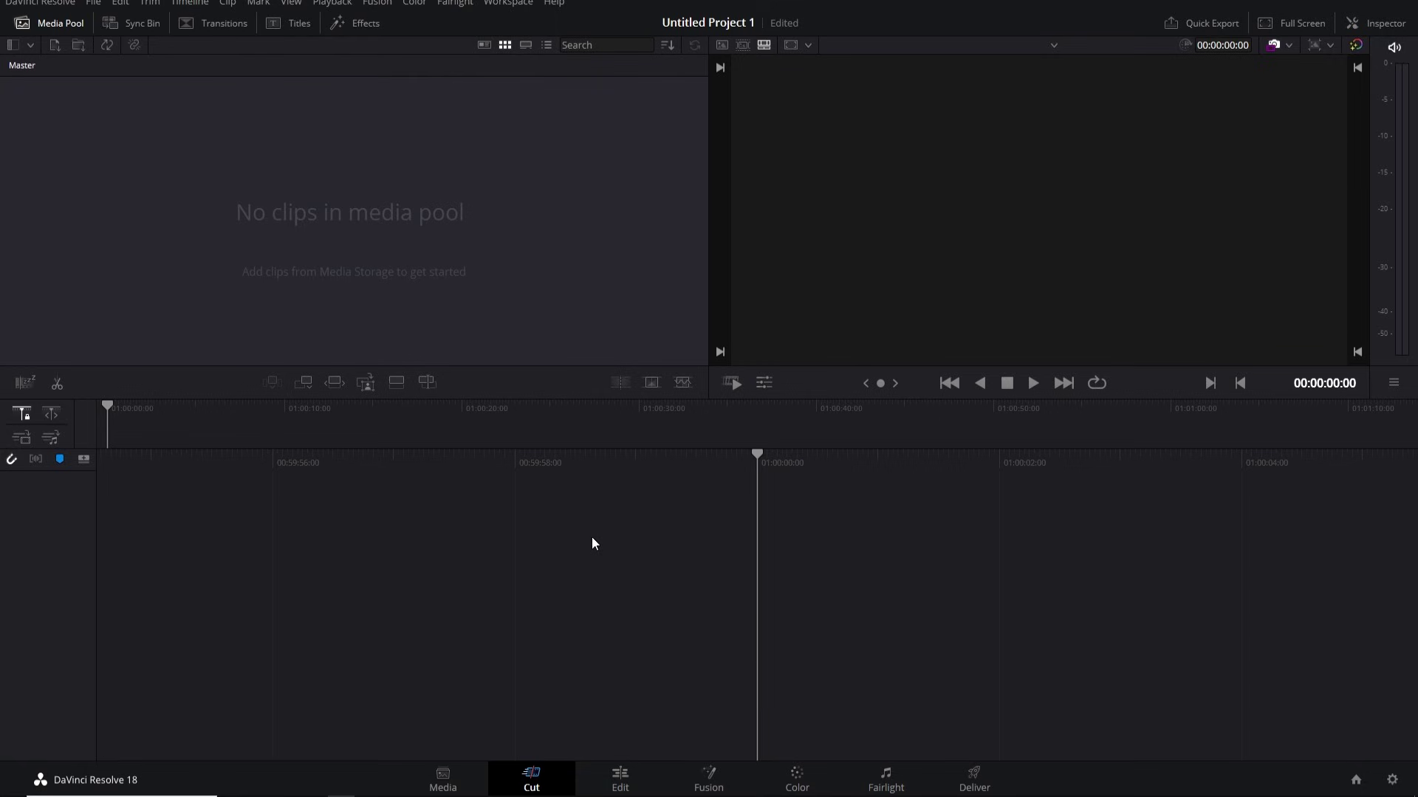
Add the pexels beach drone clip from Downloads to Timeline 1, changing the frame rate to match
mouse_move(266, 794)
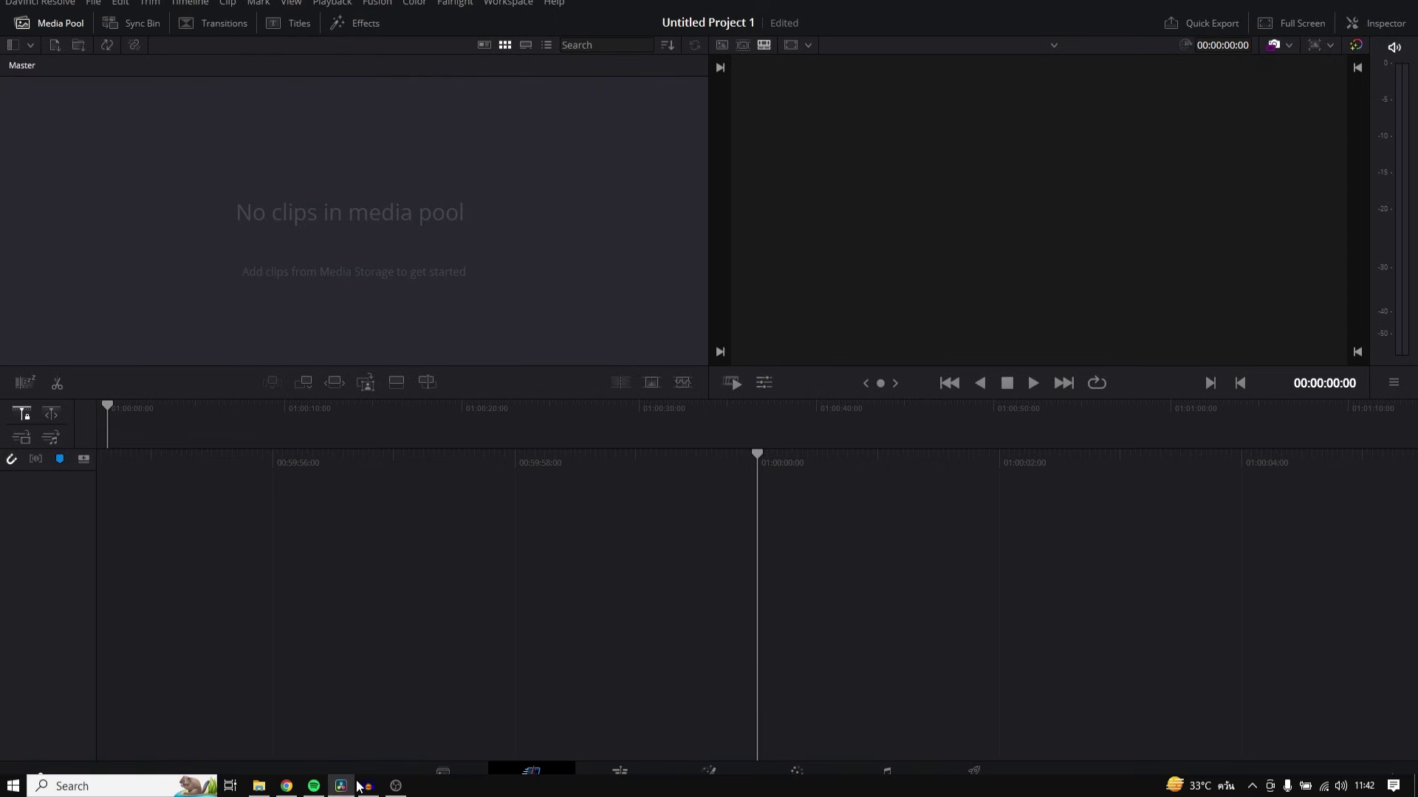
left_click(259, 786)
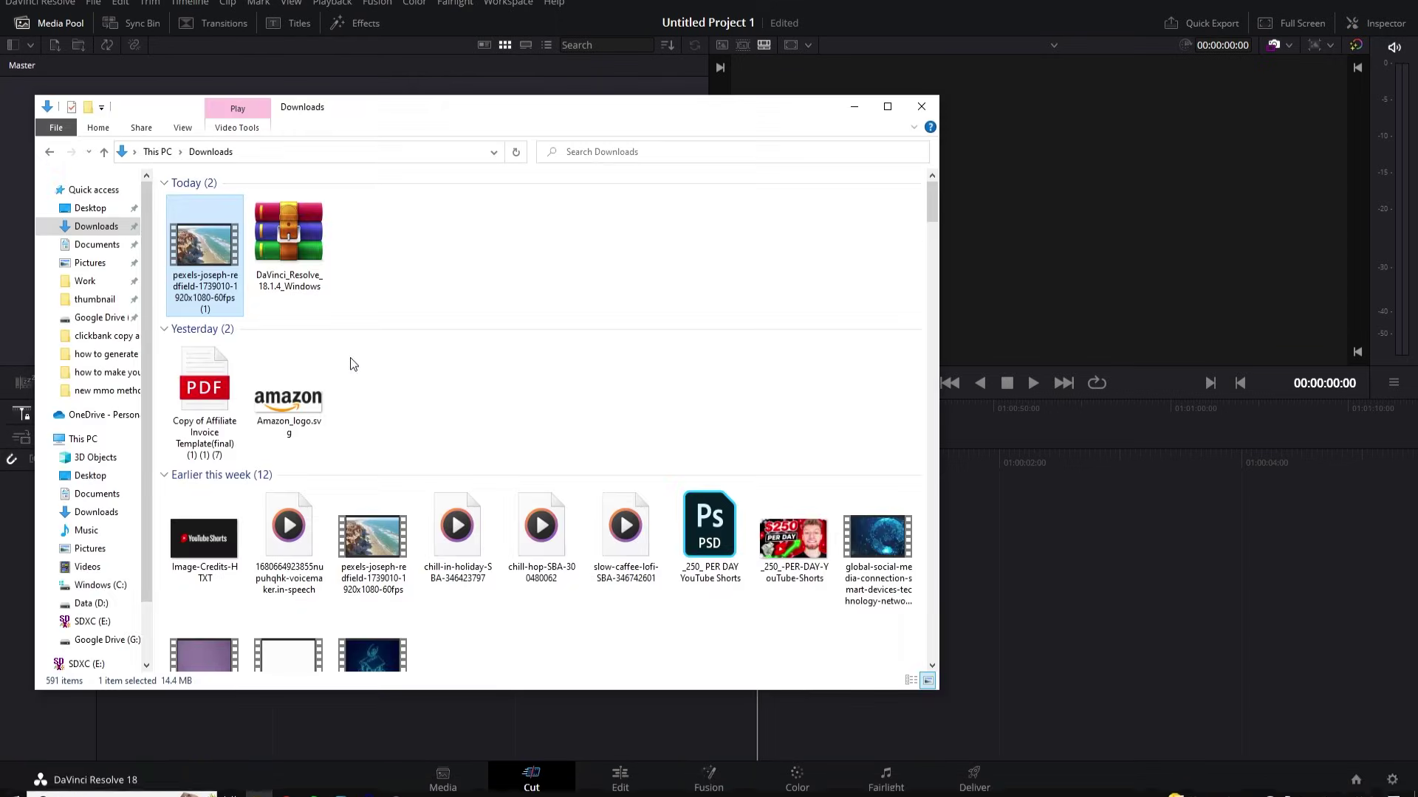
left_click_drag(207, 255, 987, 601)
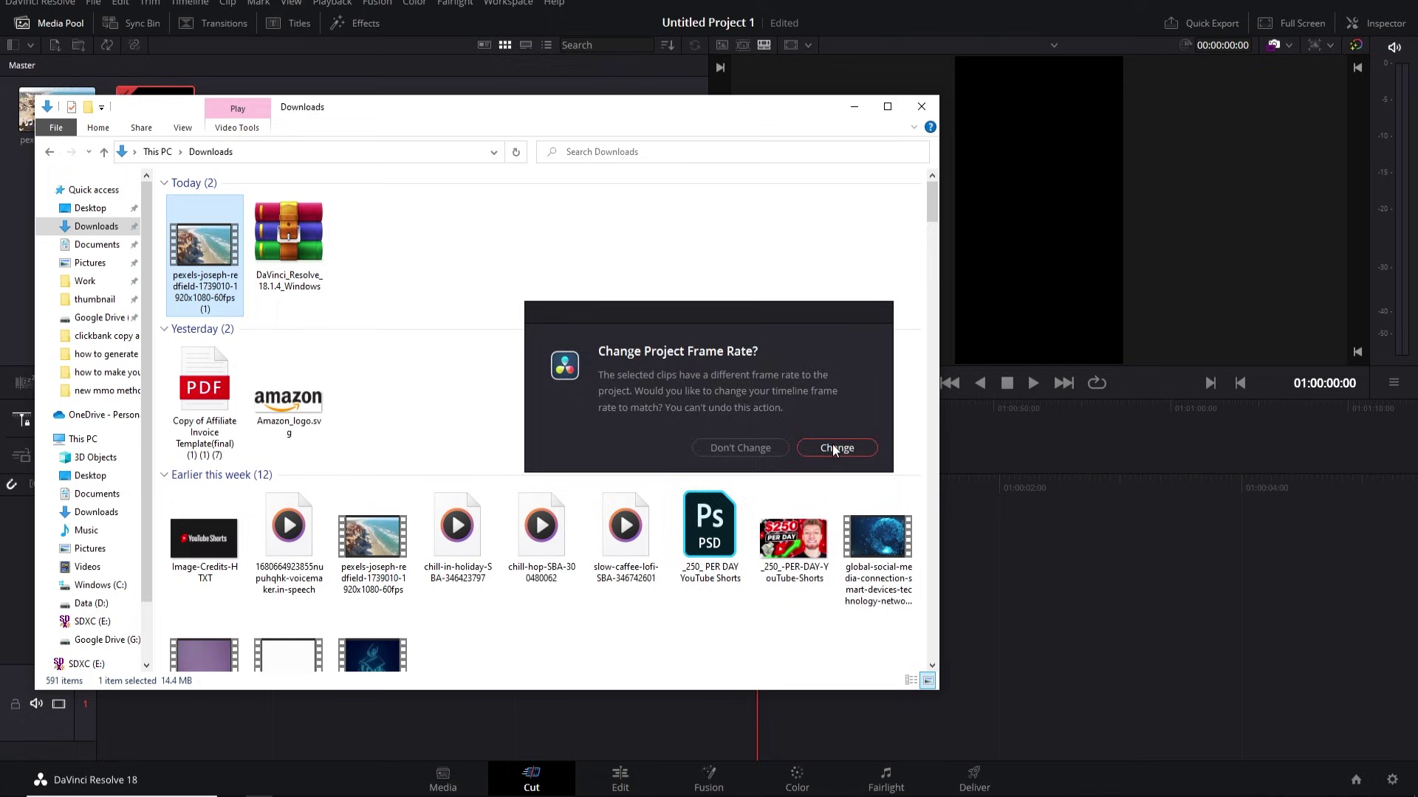
left_click(833, 446)
left_click(854, 104)
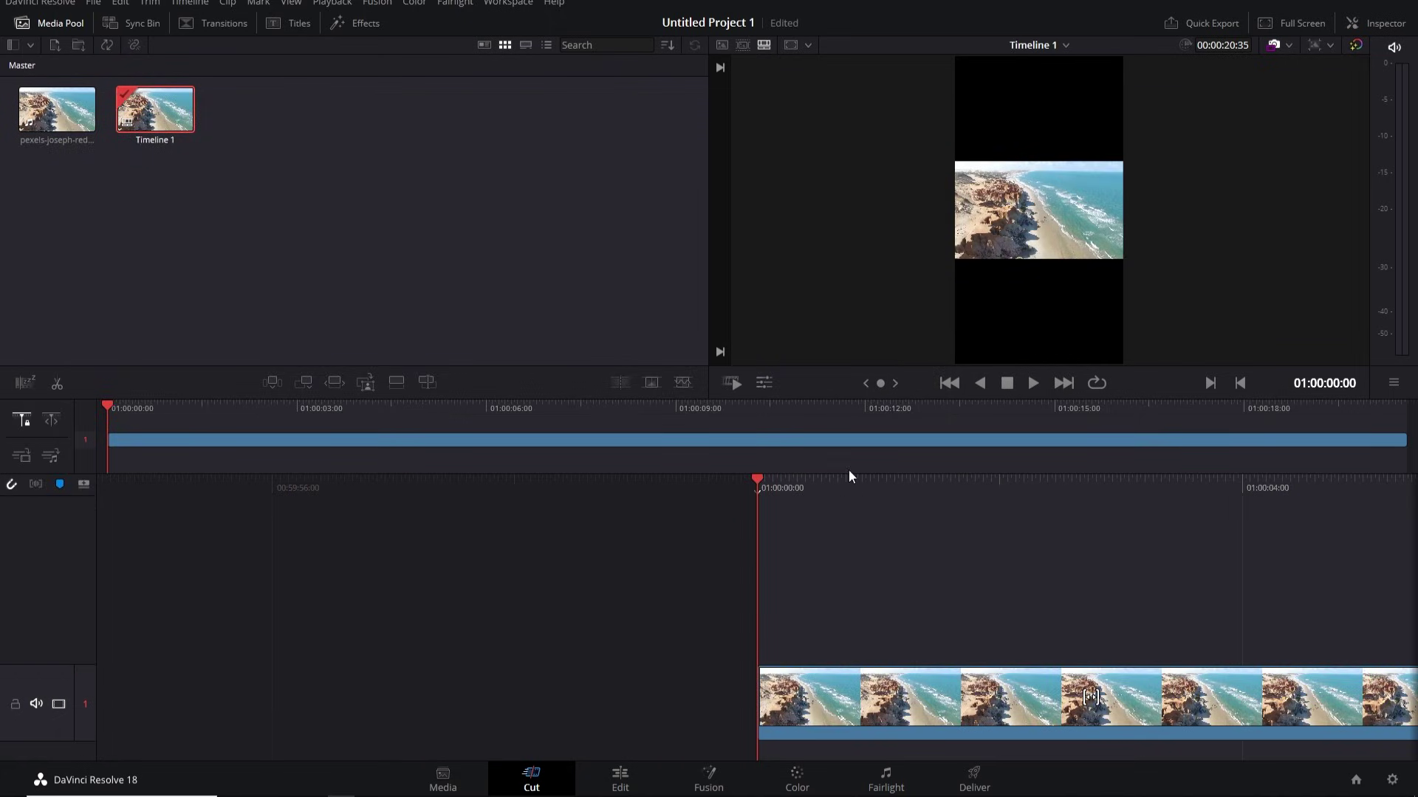
scroll(1090, 697, "down", 10)
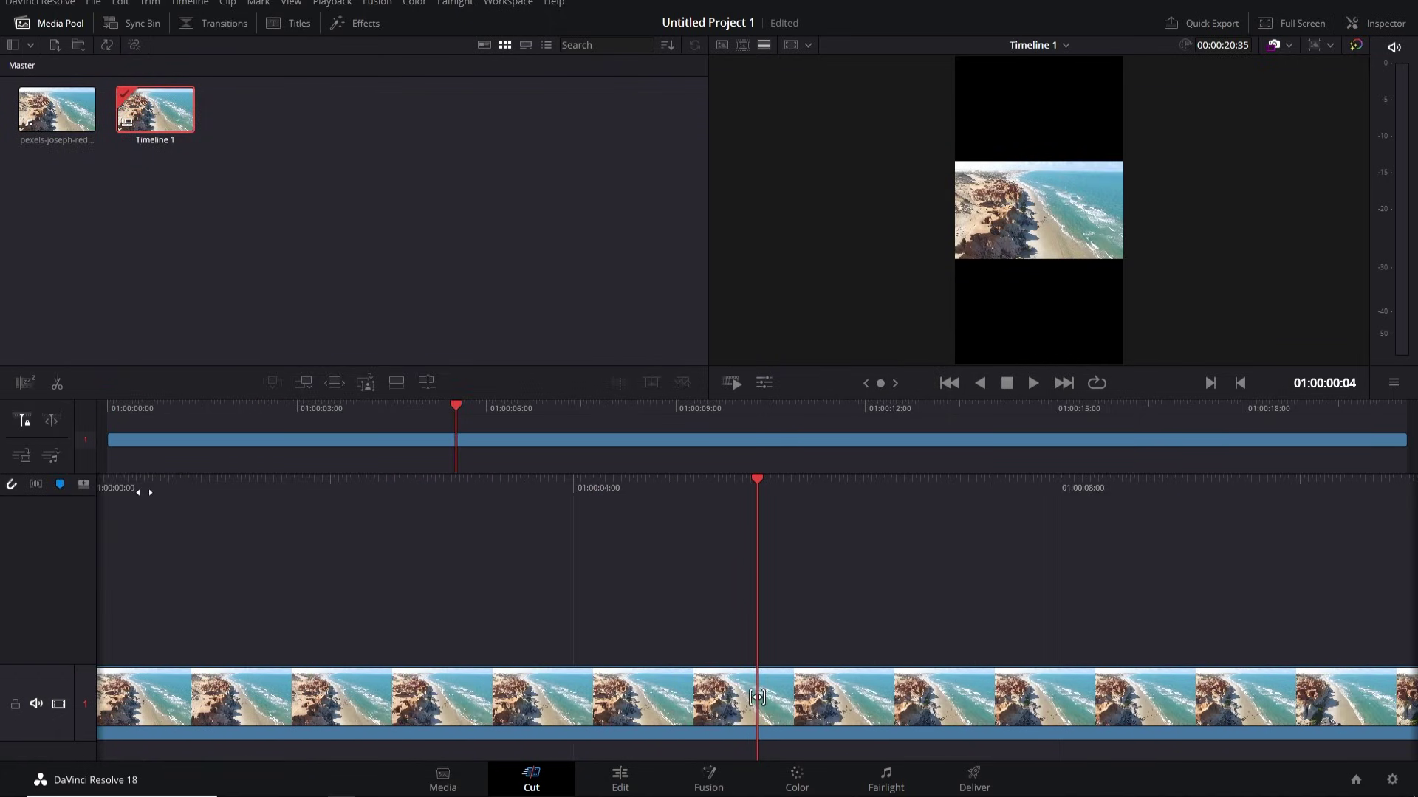
scroll(501, 508, "up", 5)
scroll(501, 508, "down", 2)
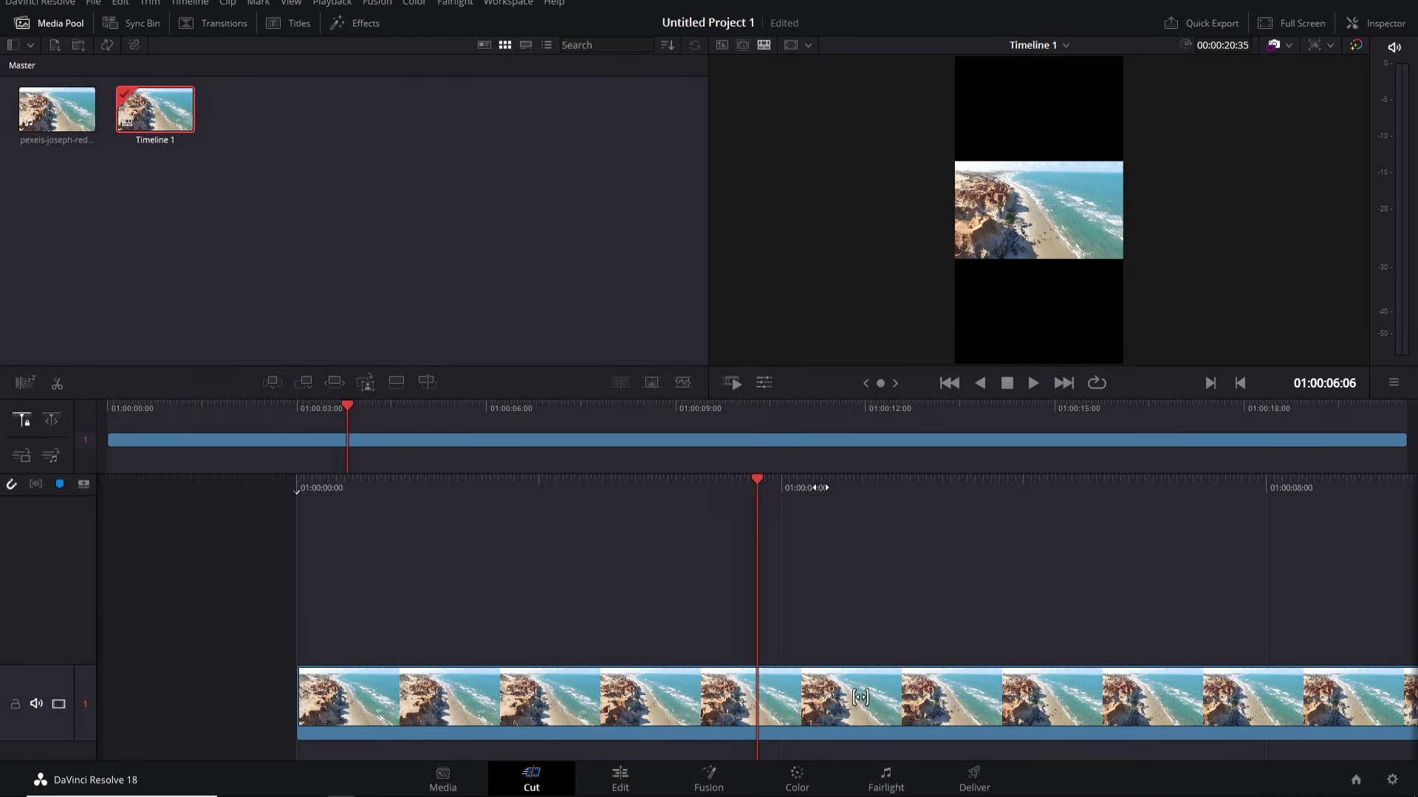
scroll(825, 483, "down", 3)
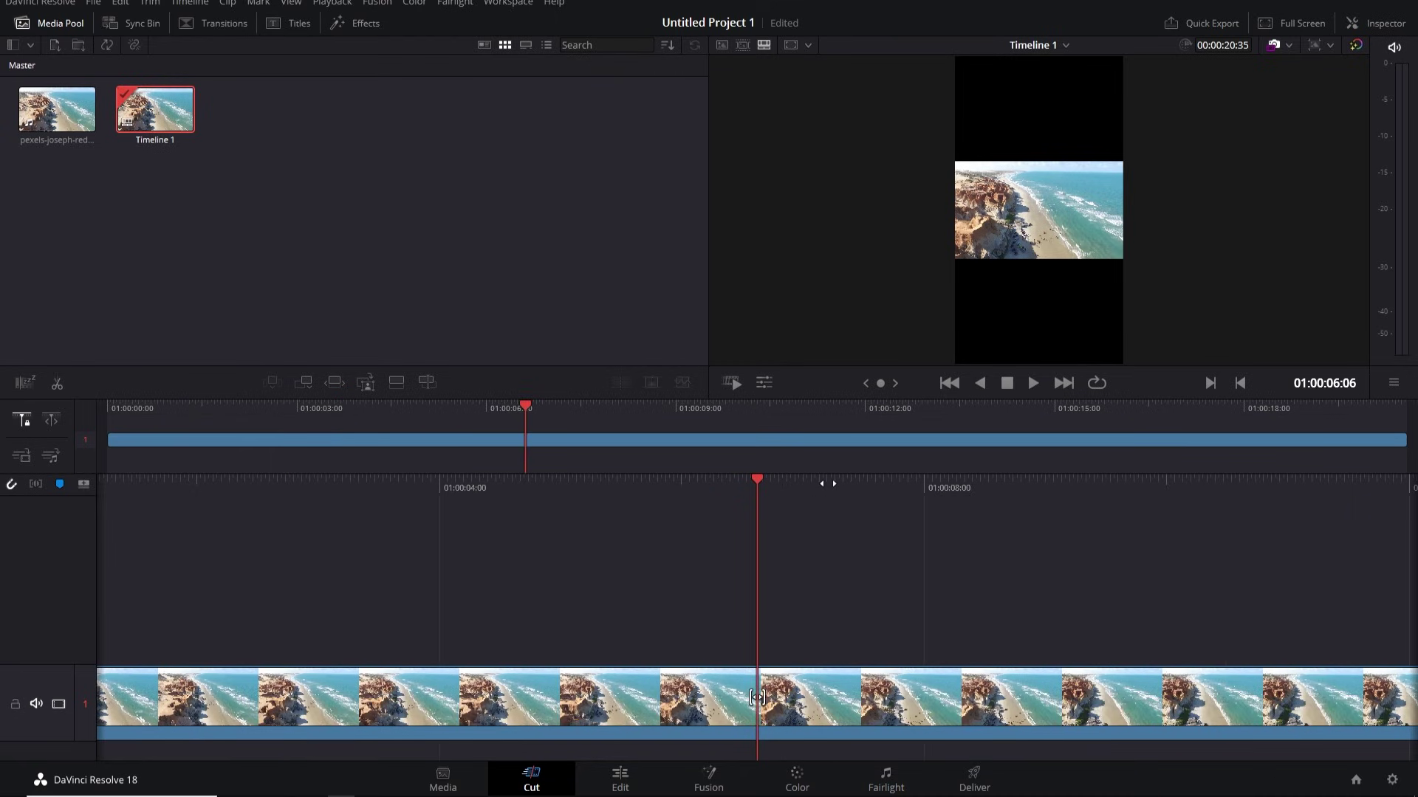
left_click_drag(827, 483, 569, 480)
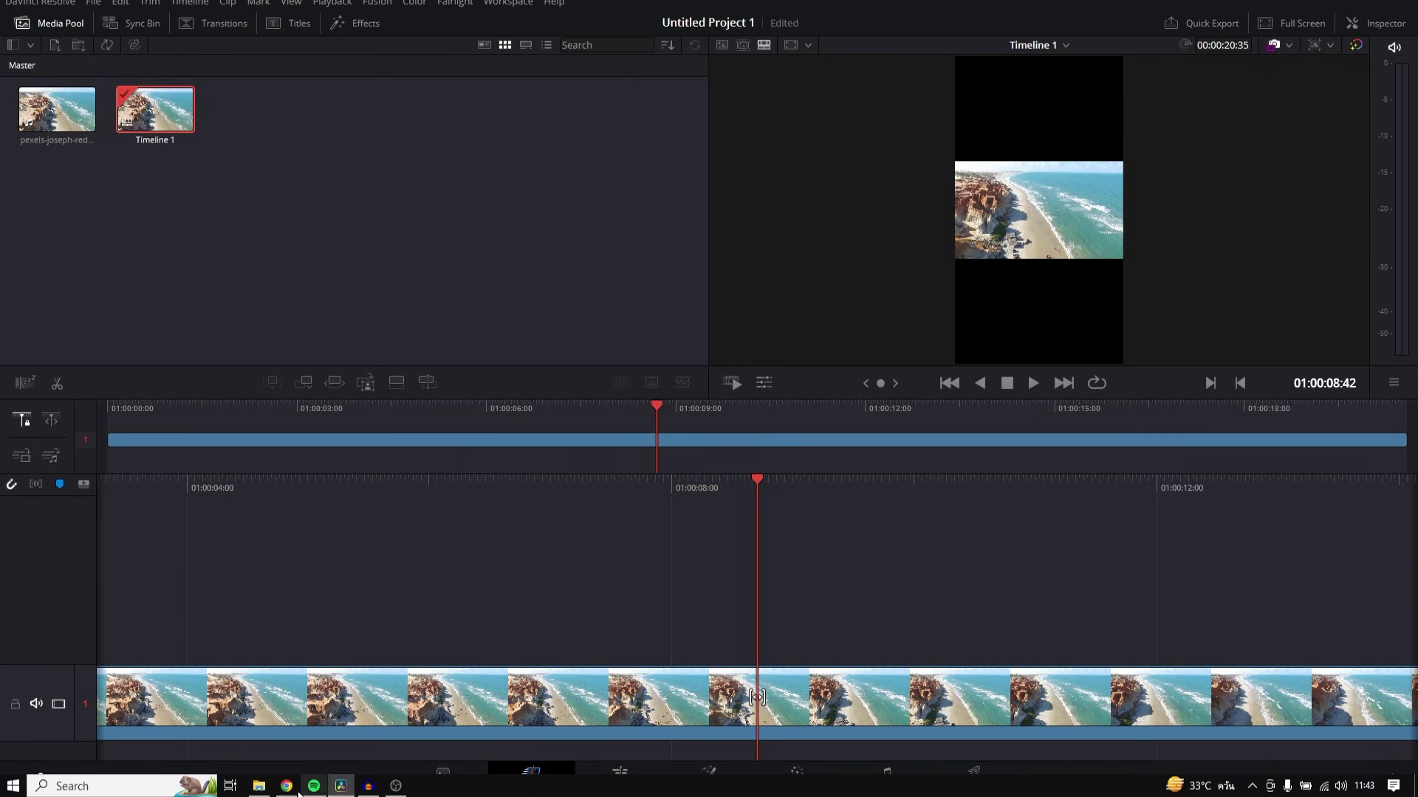
left_click(286, 786)
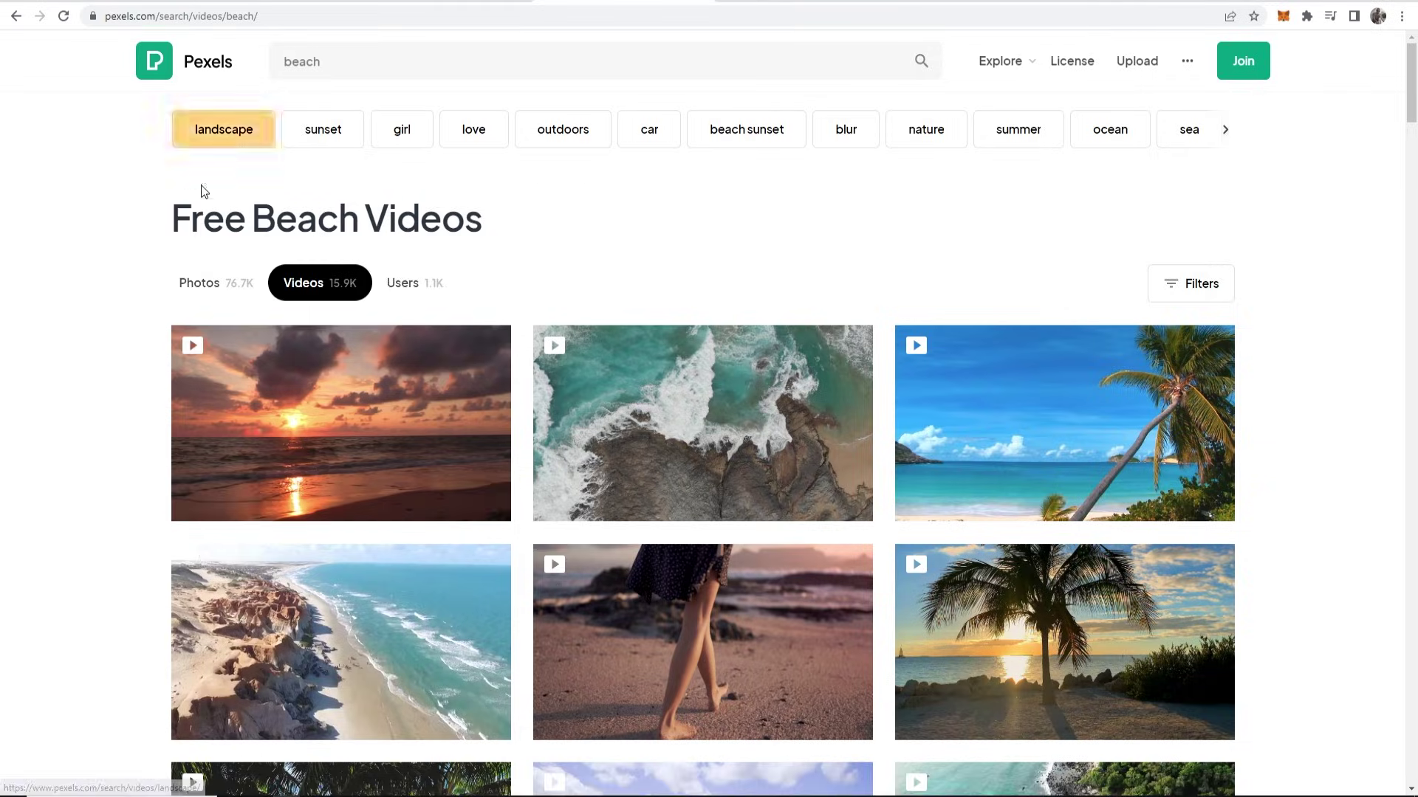
double_click(363, 55)
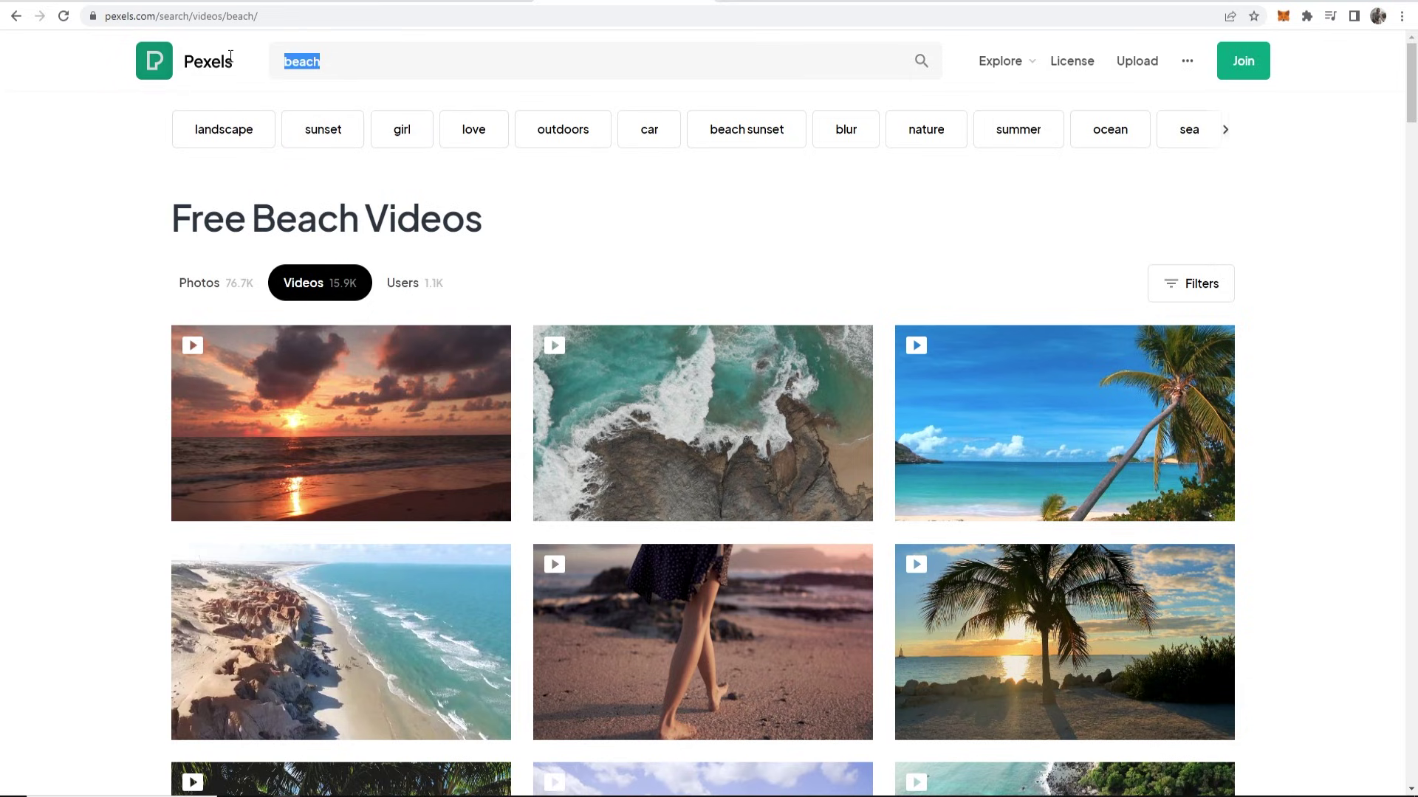
left_click(86, 265)
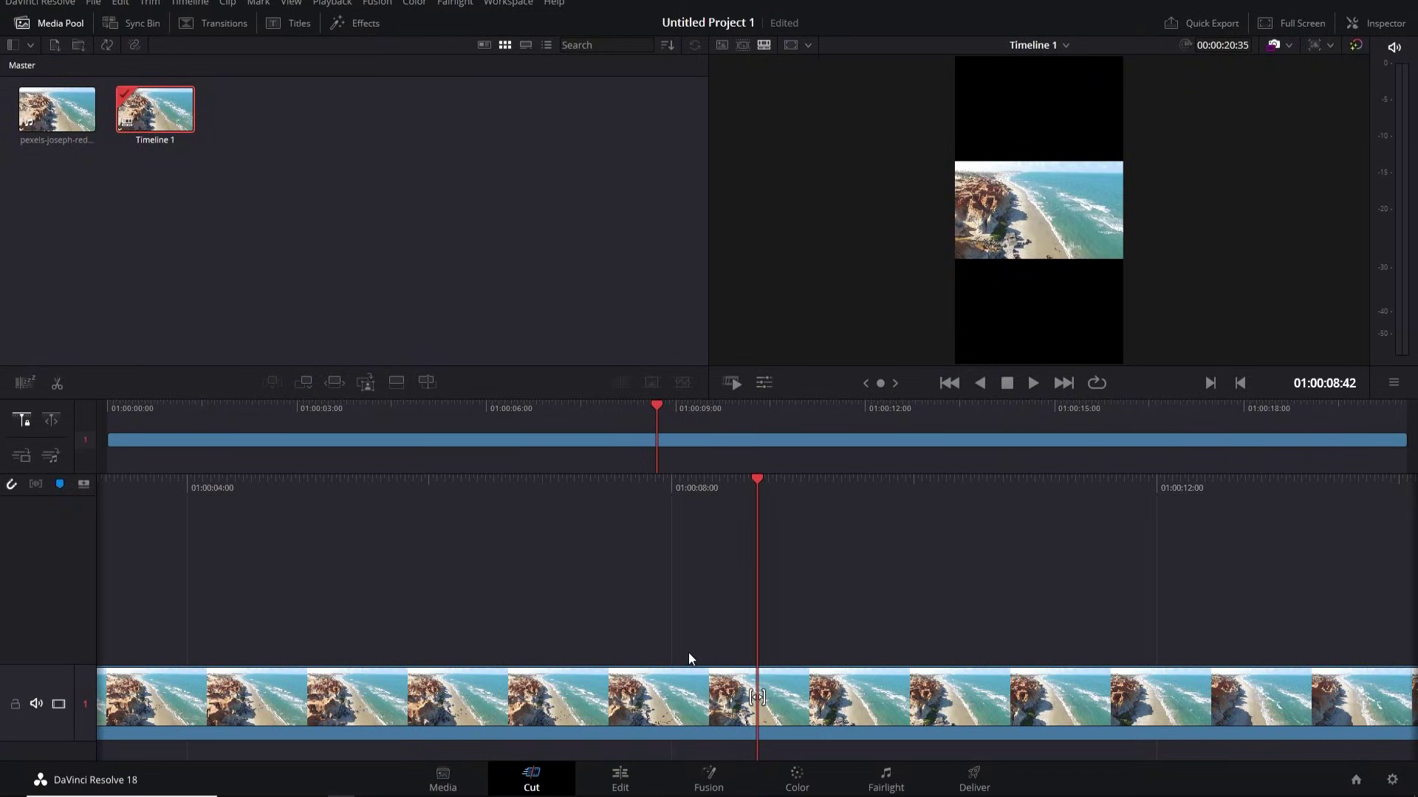
On the Edit page, set the clip's Transform Zoom to 3.330 and Position X to -236
left_click(623, 779)
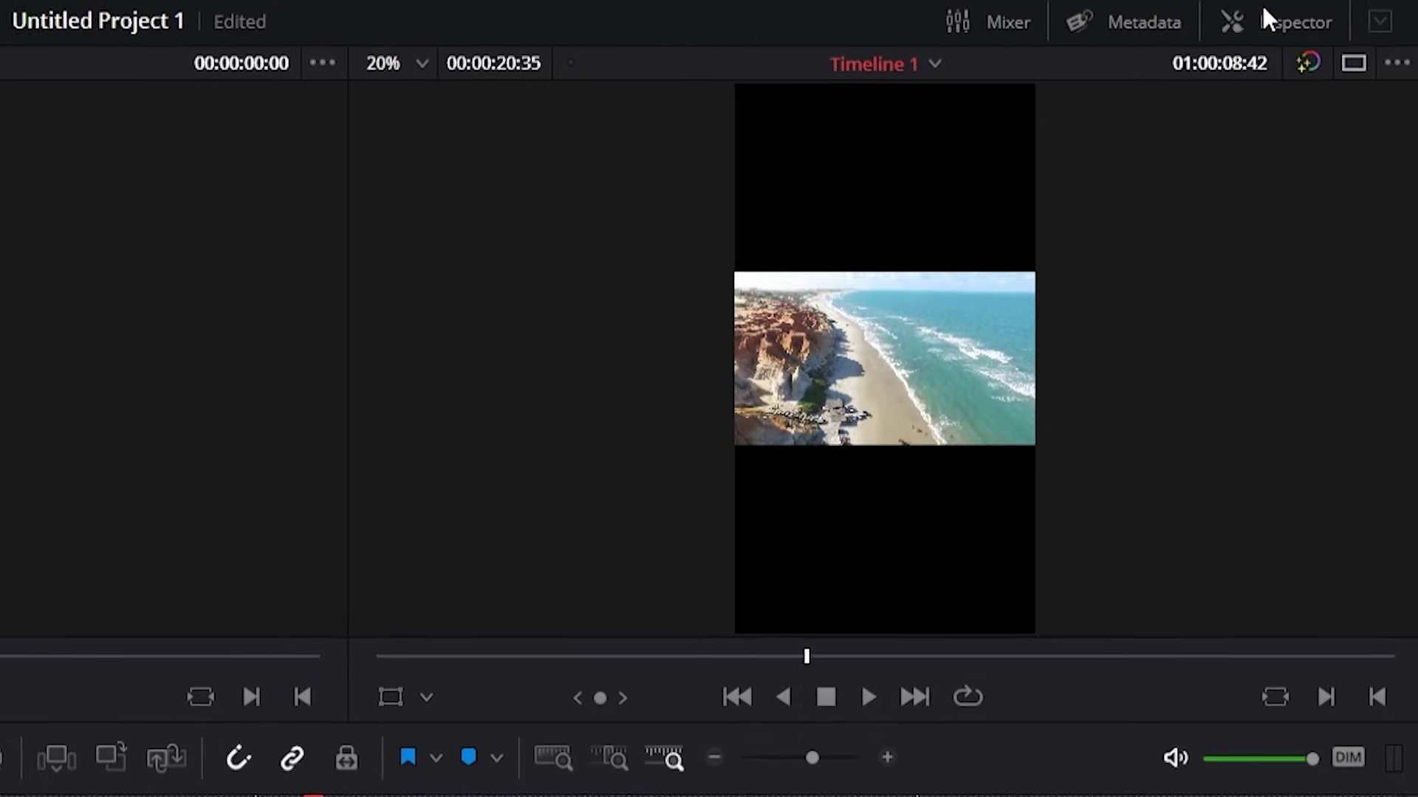
left_click(1264, 19)
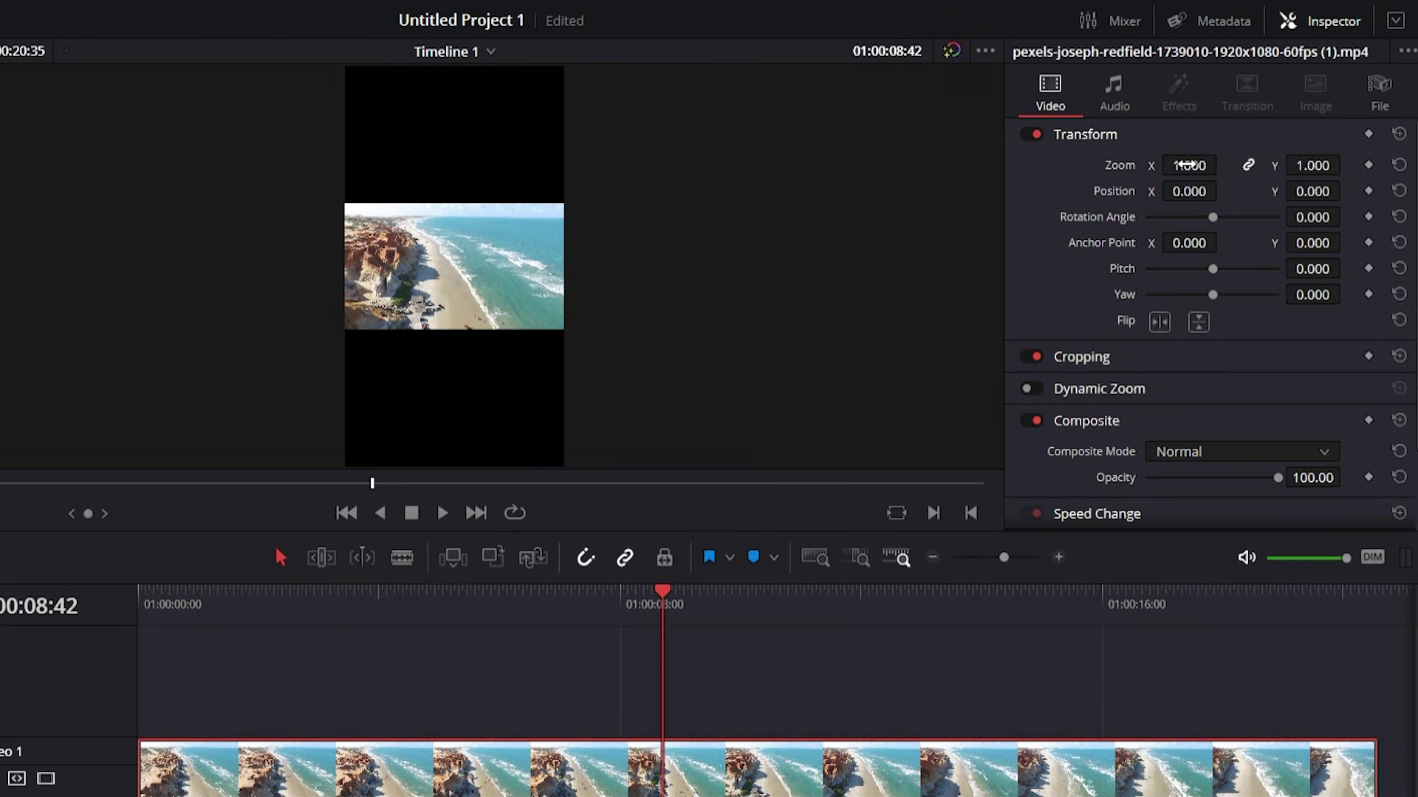
left_click_drag(1187, 164, 1416, 164)
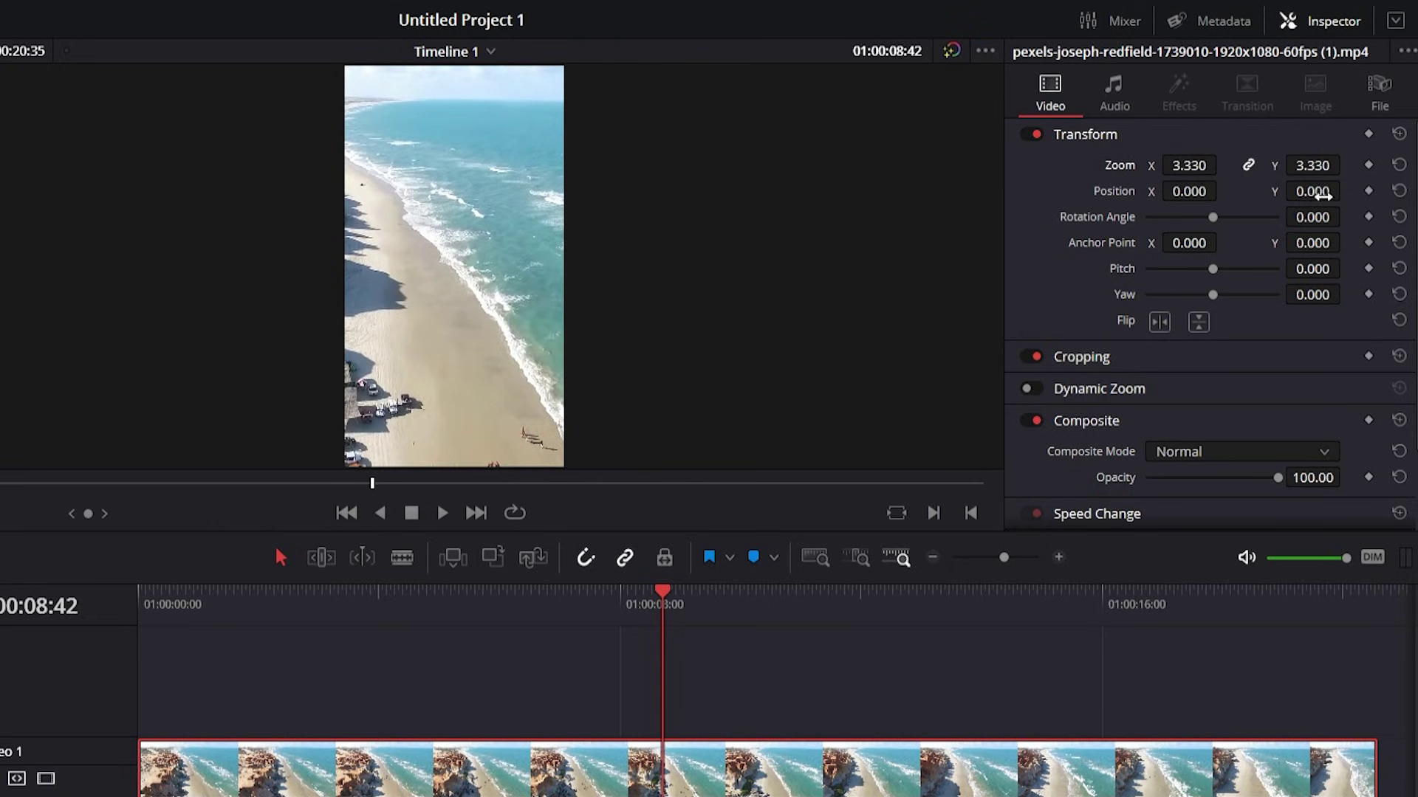
mouse_move(1189, 190)
left_mouse_down()
mouse_move(1223, 189)
mouse_move(1170, 189)
left_mouse_up()
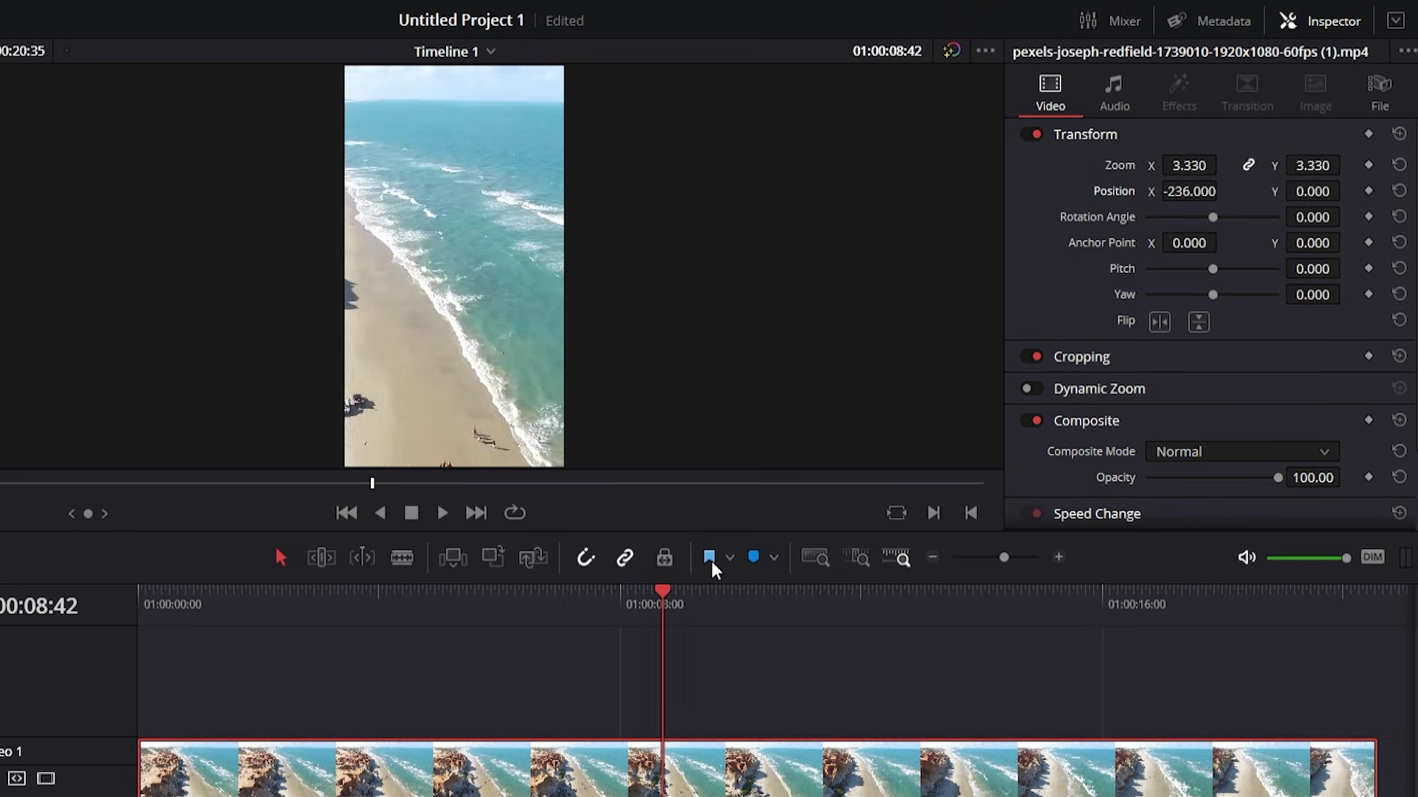
Play the timeline from 01:00:06:07 to preview the vertical framing of the beach clip
left_click(506, 595)
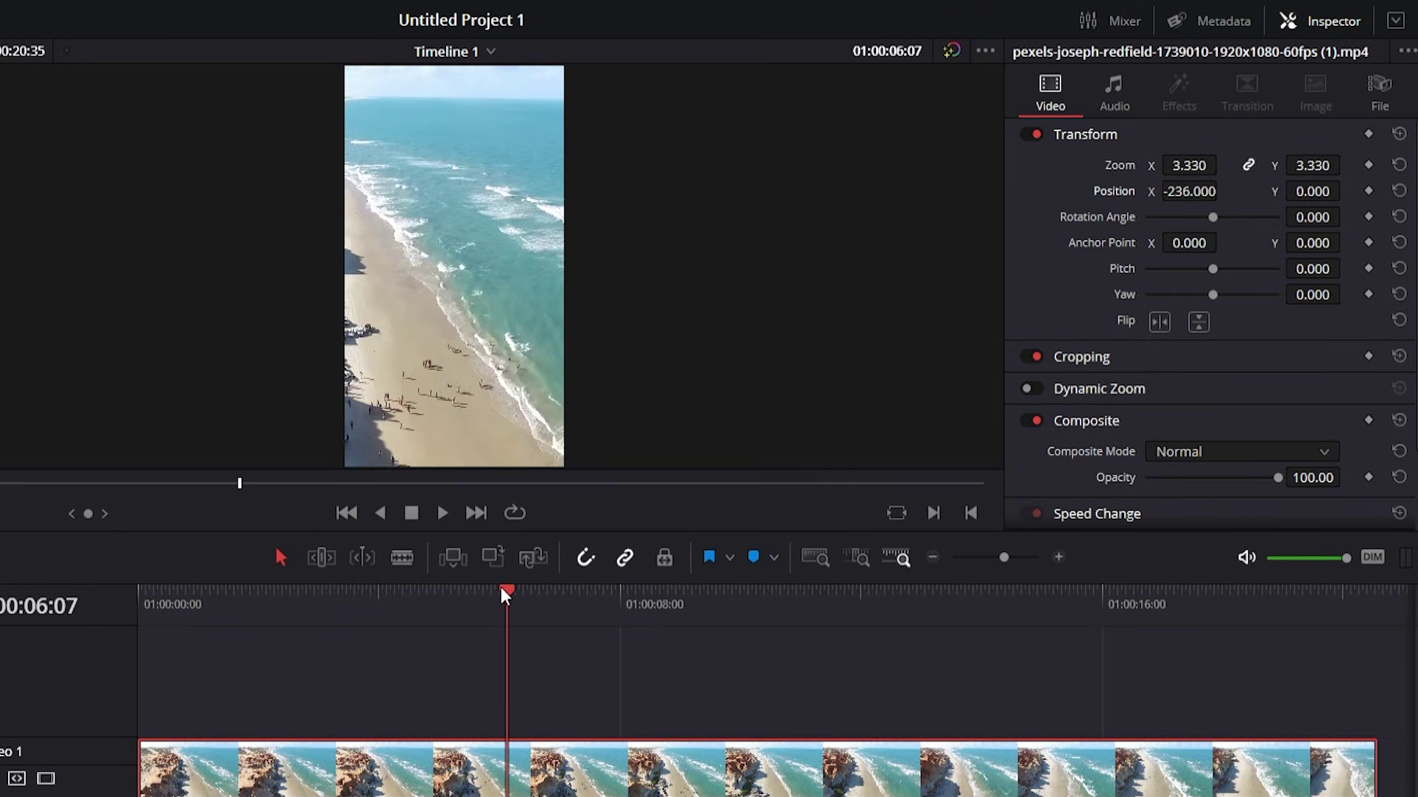
key("space")
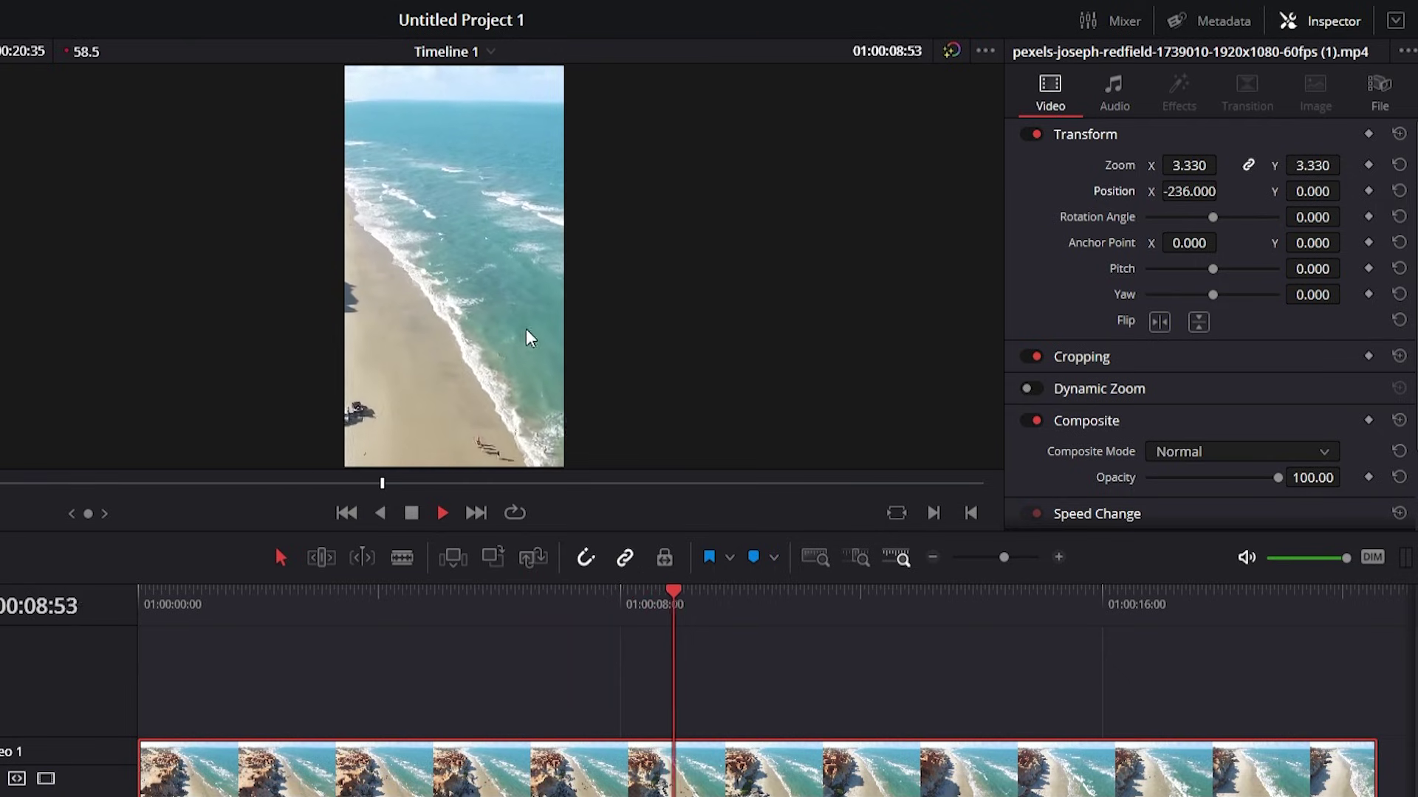
key("space")
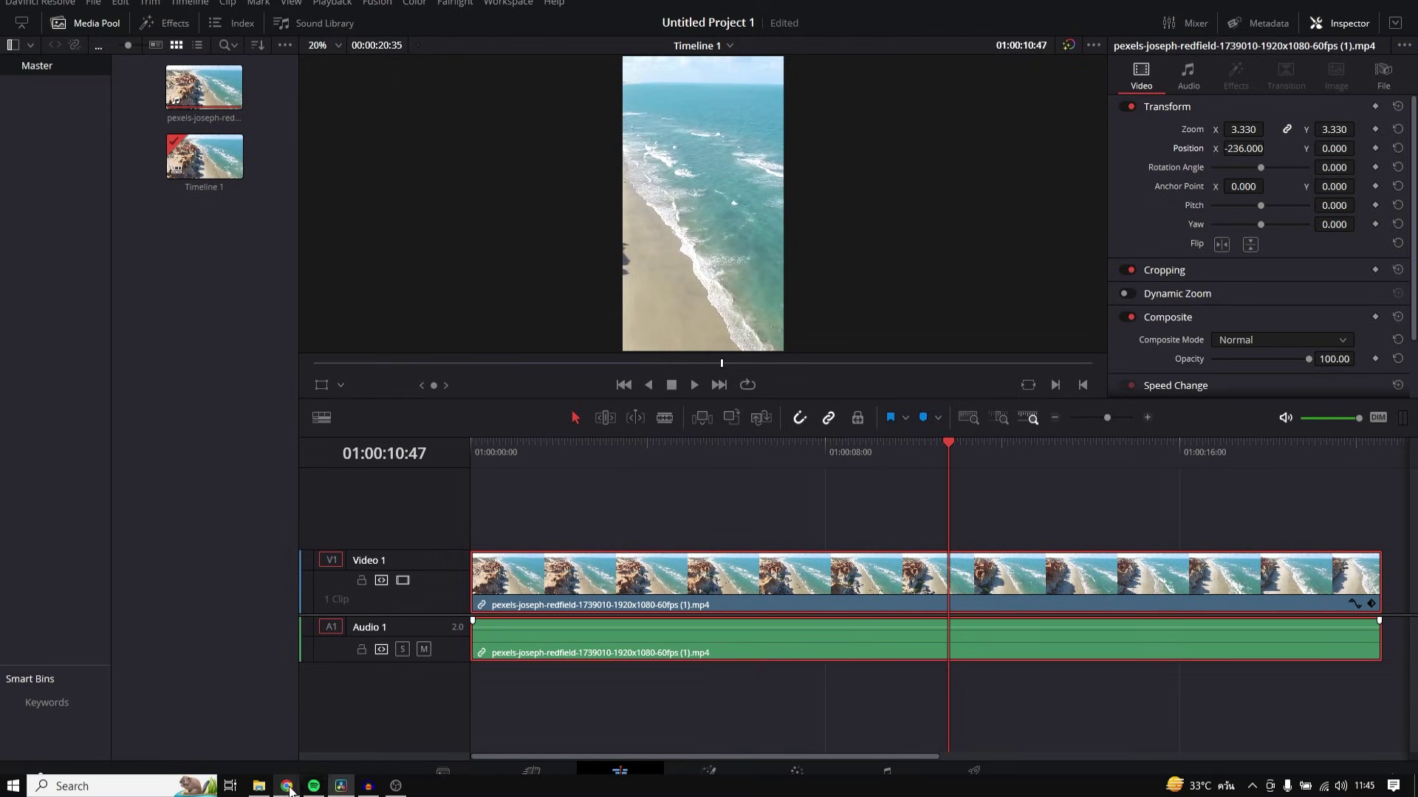
In Voicemaker, convert 'High tides and good vibes.' to speech with the Joey, Male neural voice
left_click(286, 786)
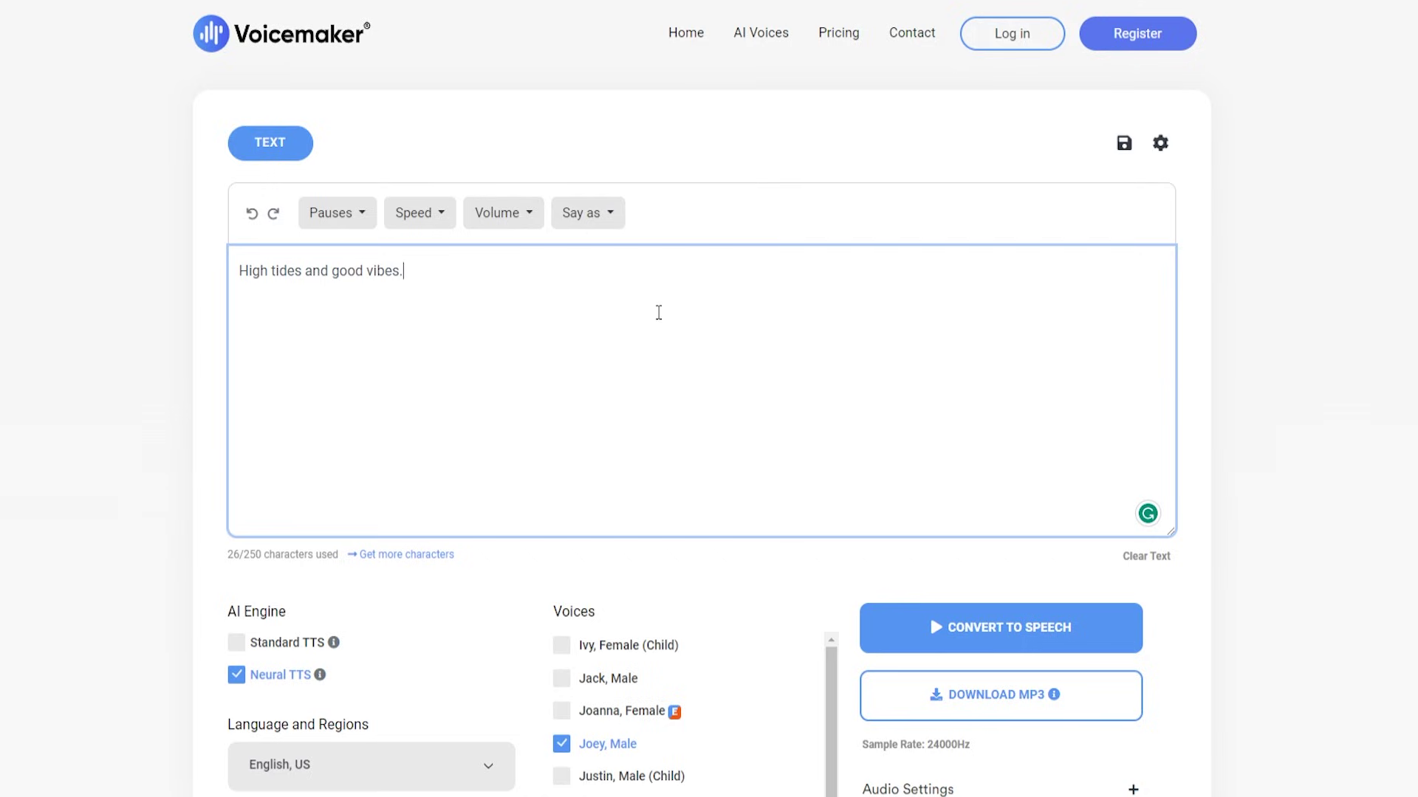
left_click_drag(465, 278, 234, 281)
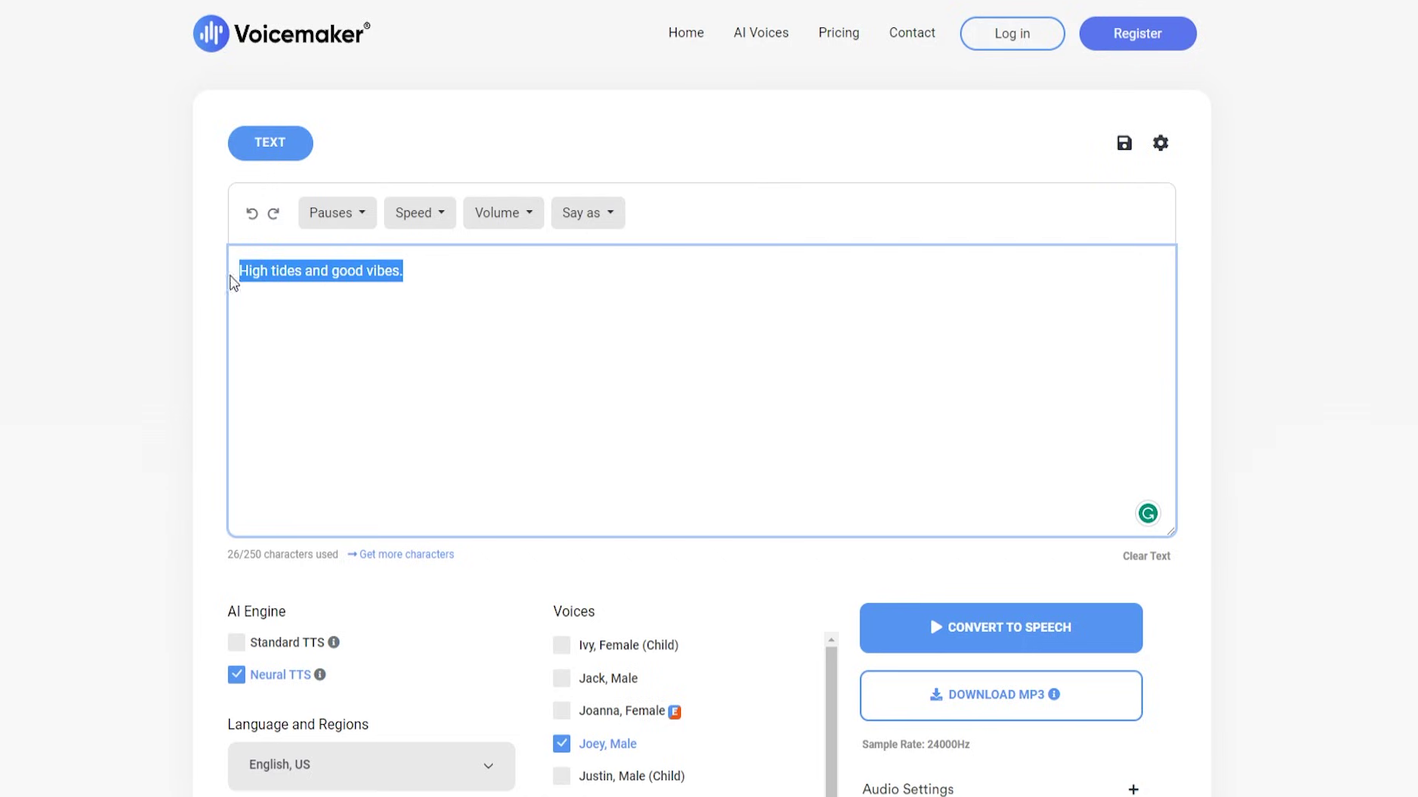
left_click(374, 271)
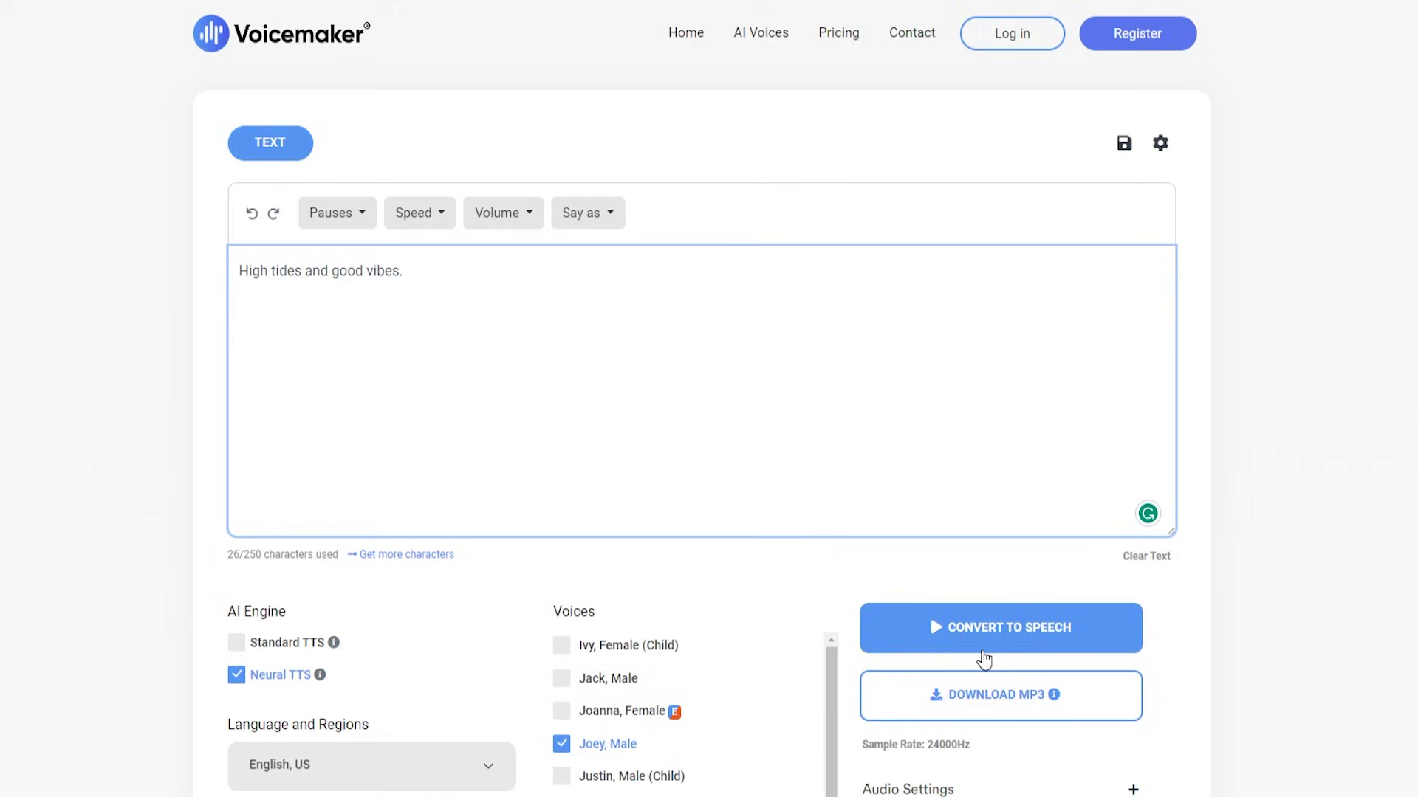
left_click(956, 626)
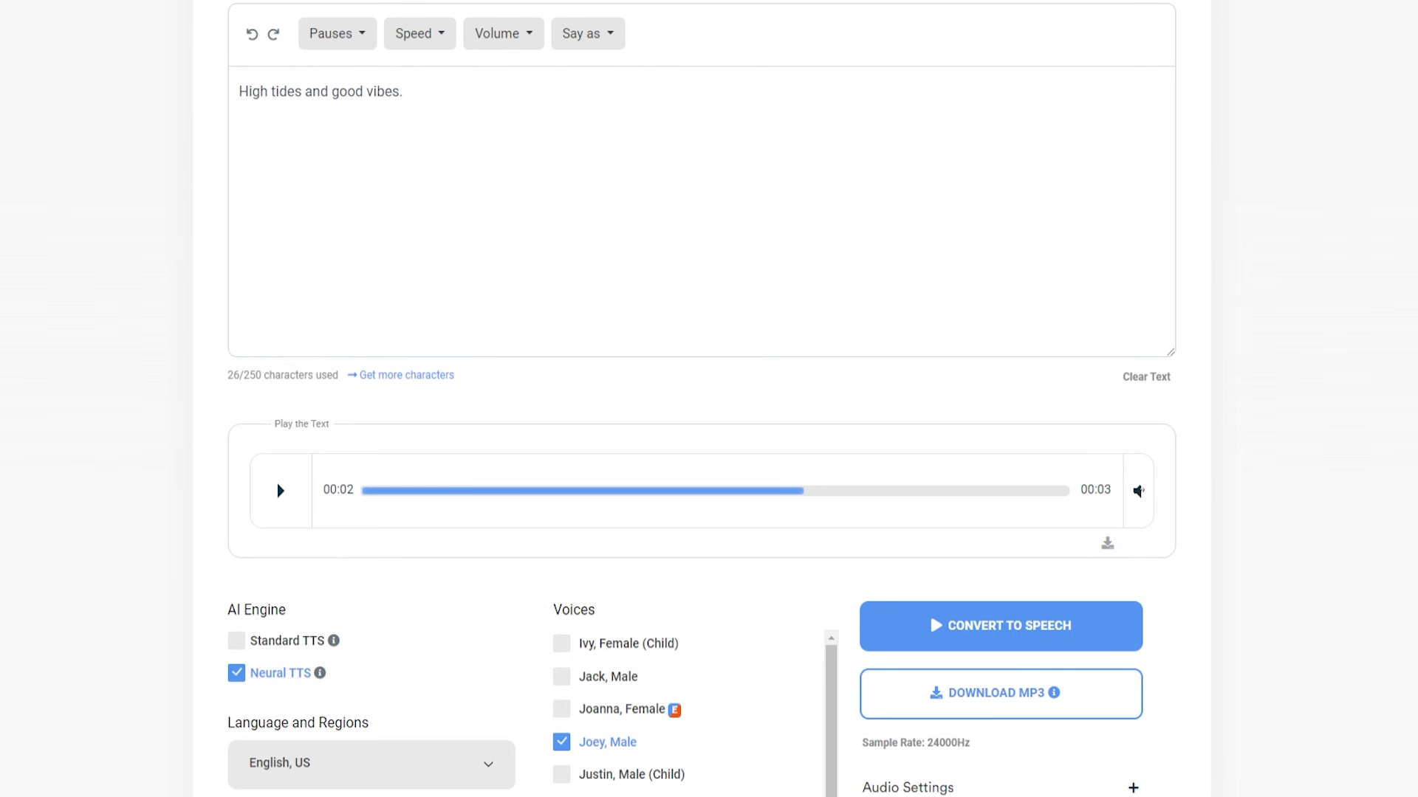
Place the voiceover mp3 on Audio 2 and blade the beach clip at its start and end
left_click_drag(101, 768, 868, 683)
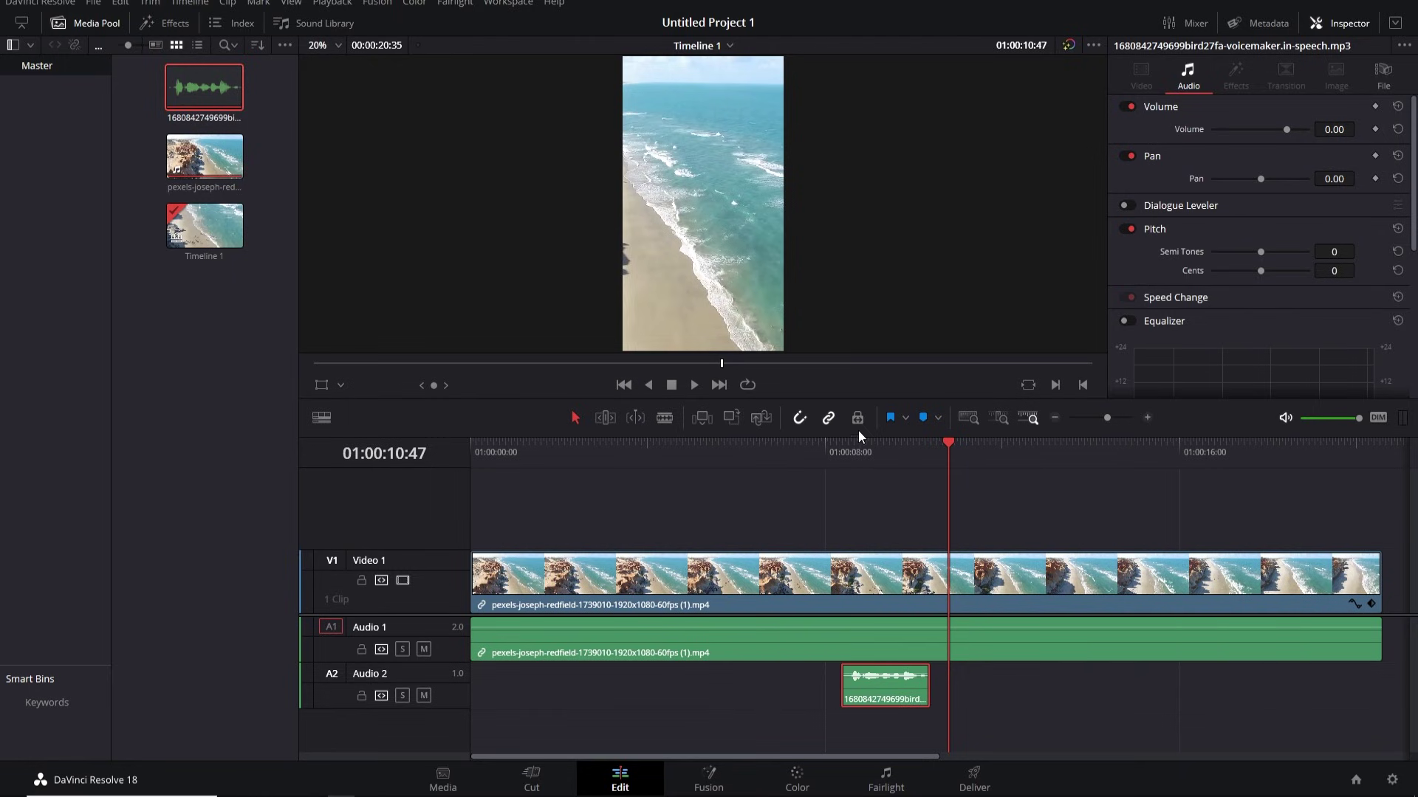
left_click_drag(820, 436, 817, 433)
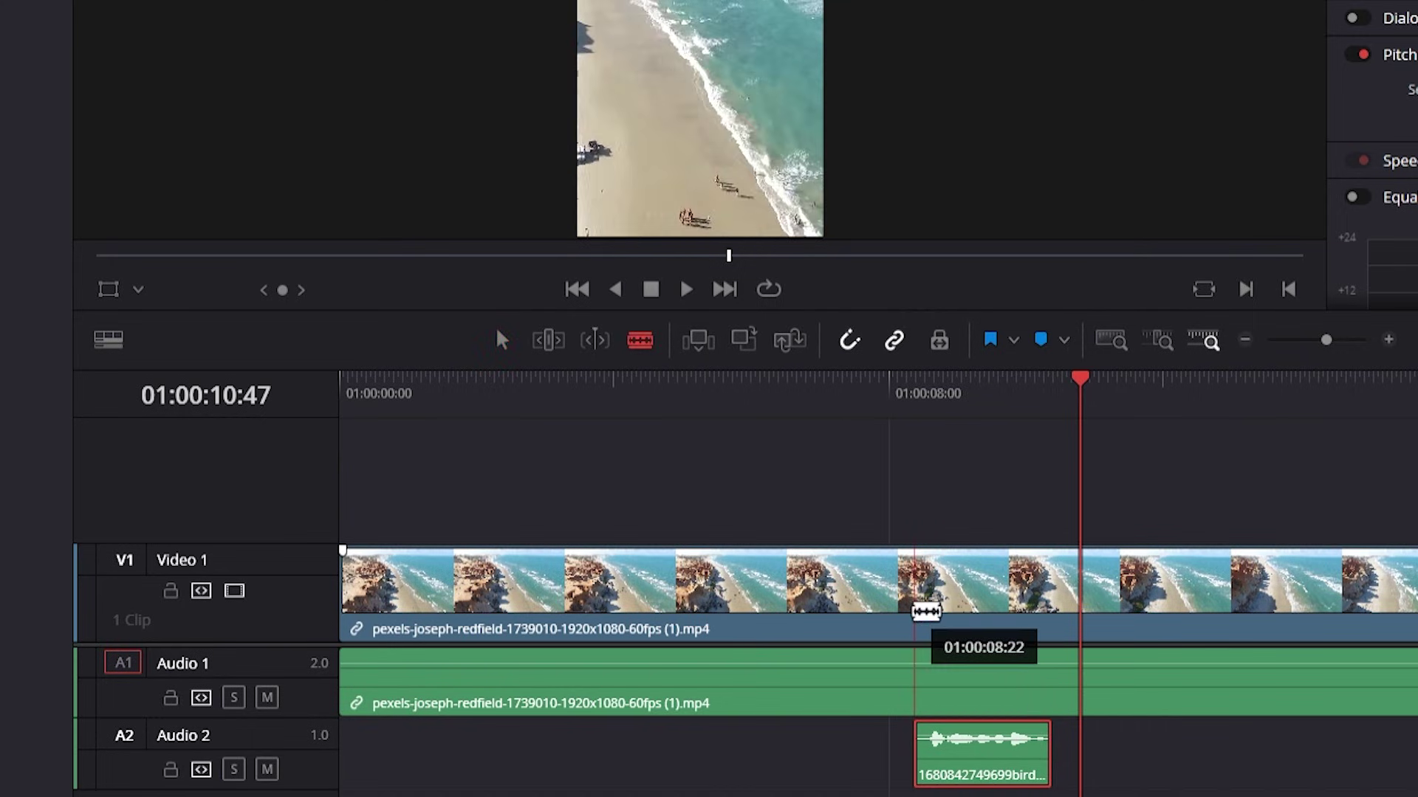
left_click(916, 657)
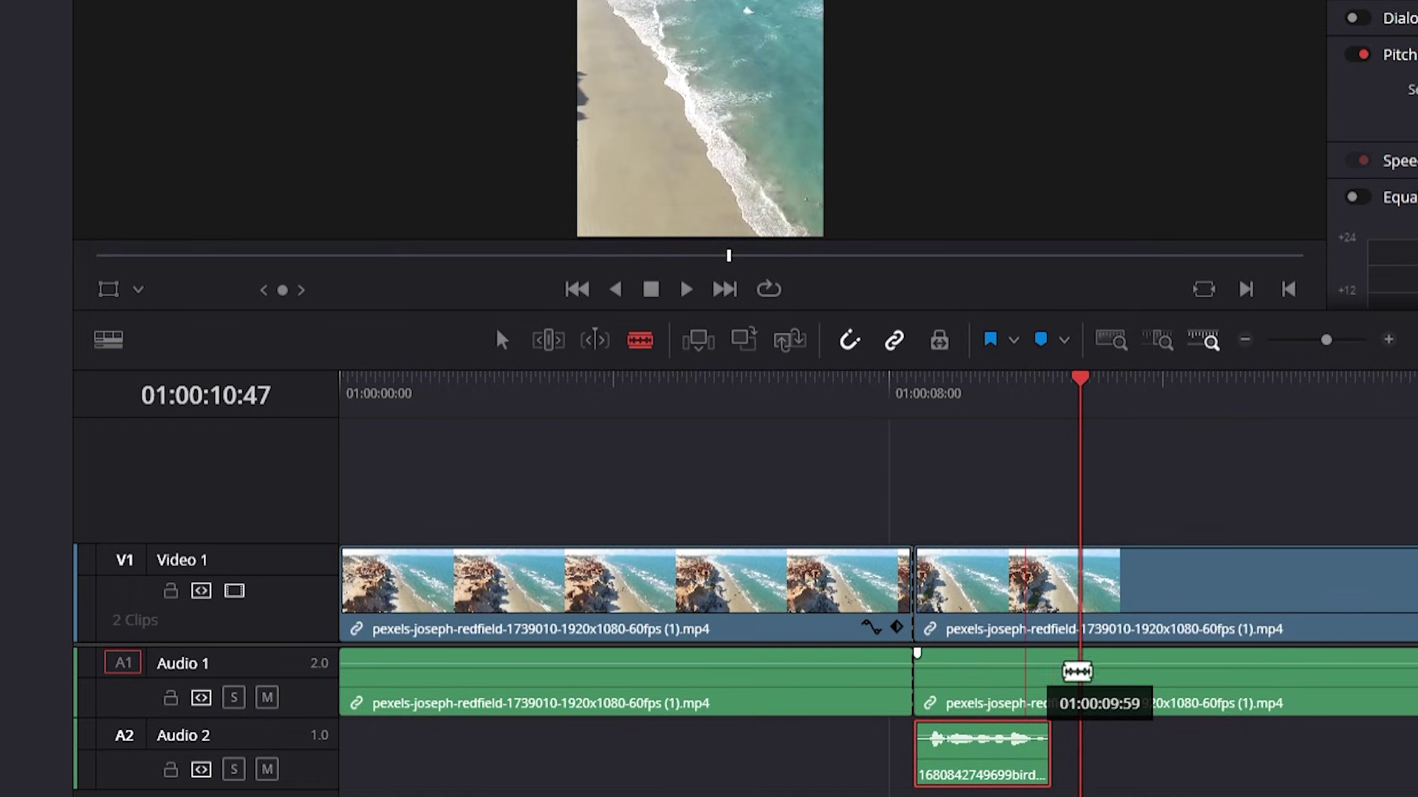
left_click(1054, 683)
Ripple-delete the beach clip pieces before and after the voiceover, leaving the two-second section
left_click(502, 341)
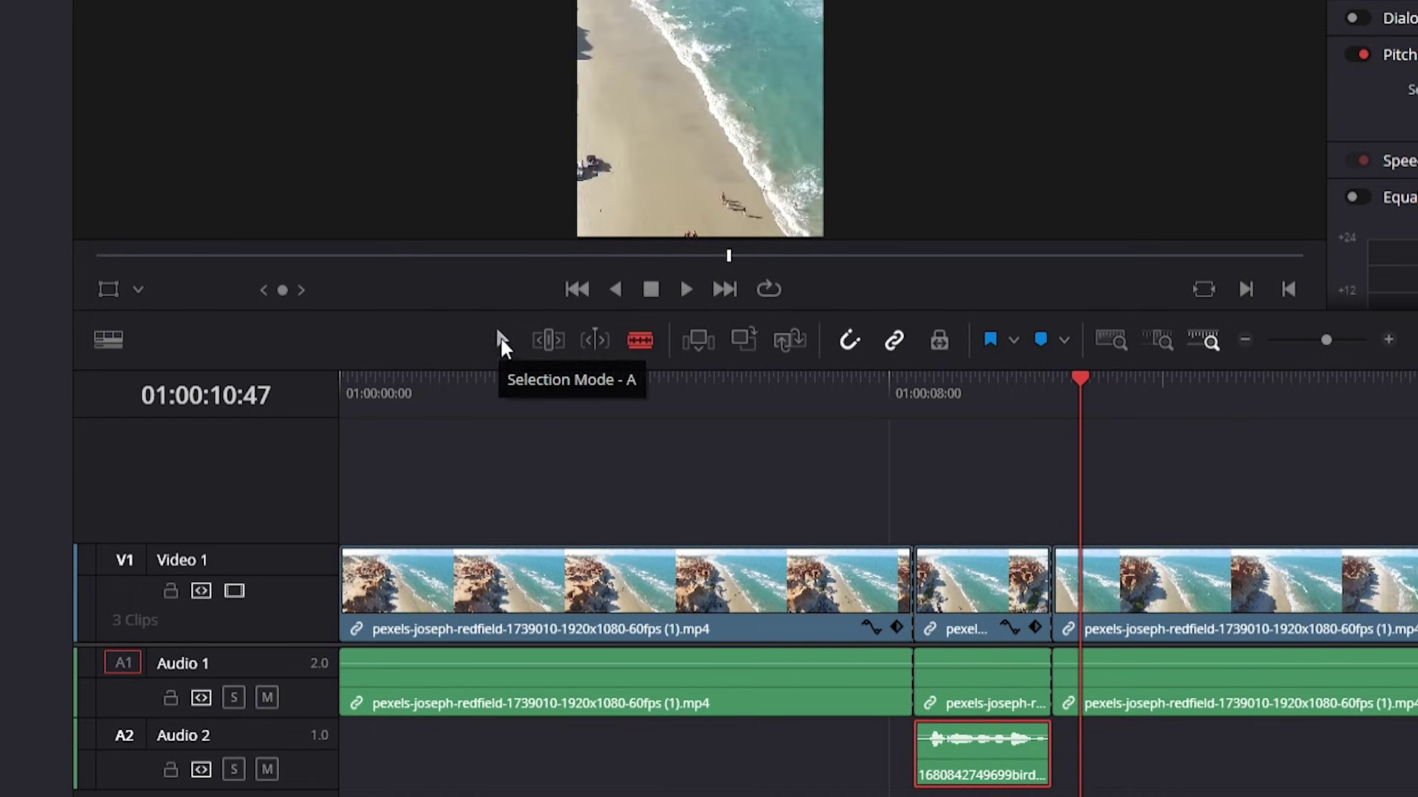
left_click(496, 337)
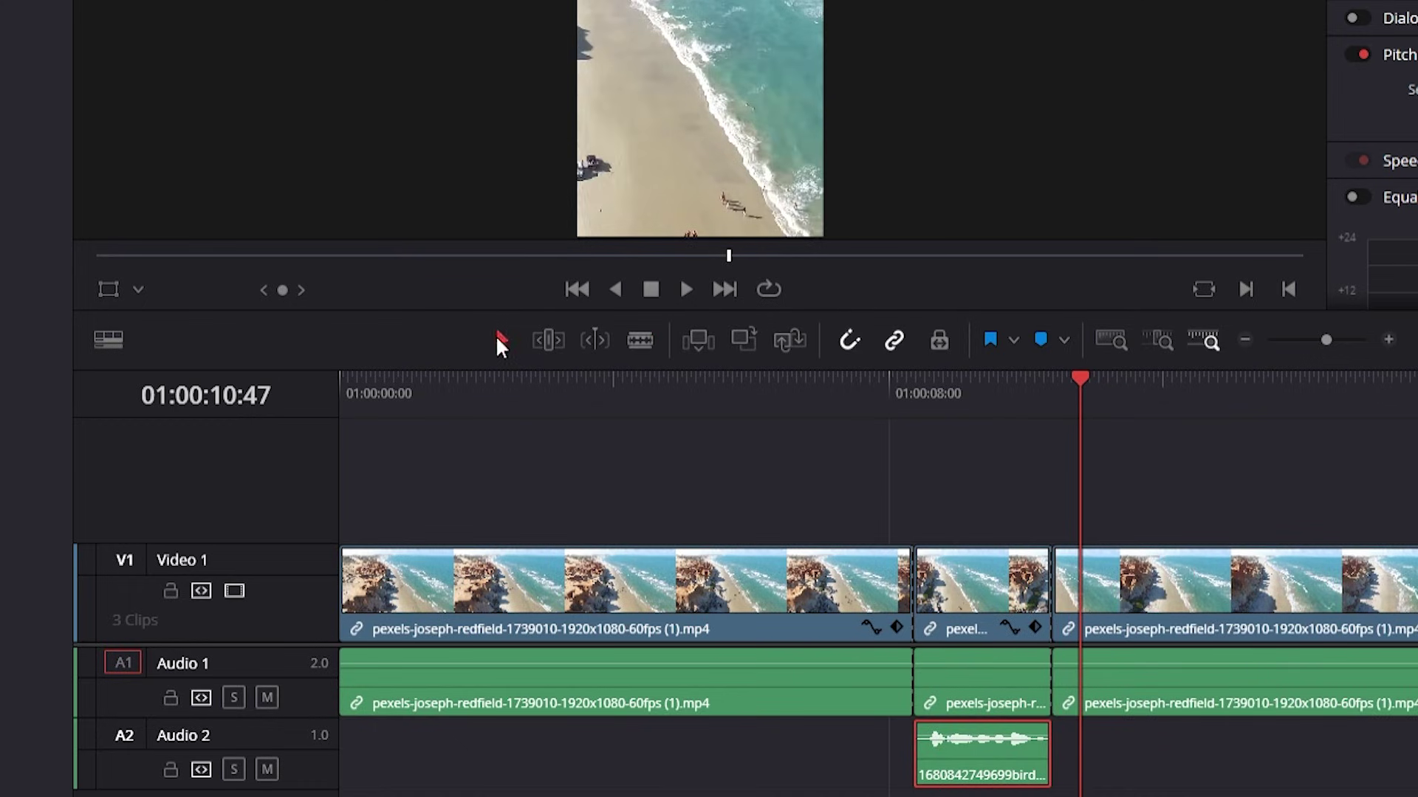
left_click(767, 587)
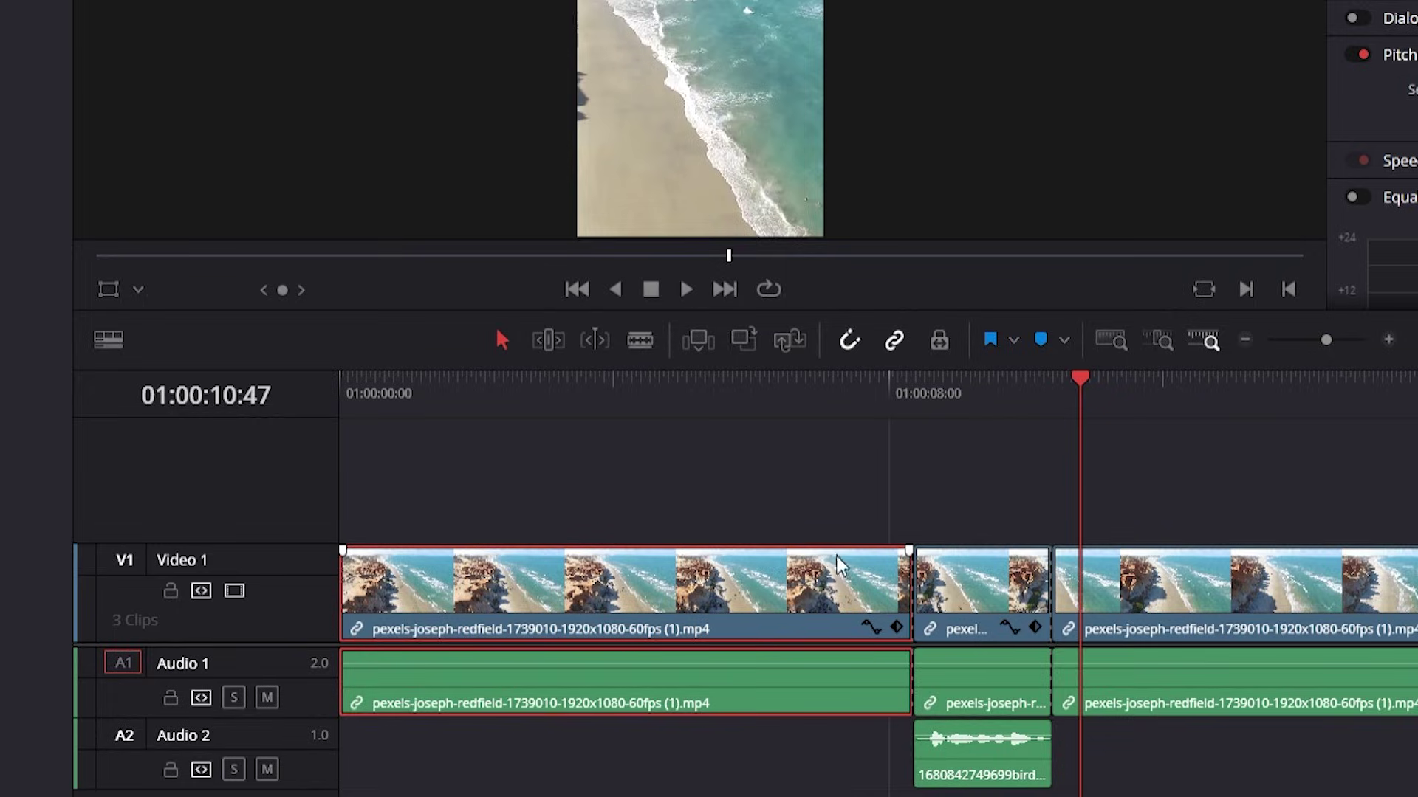
key("Delete")
left_click(773, 626)
key("Delete")
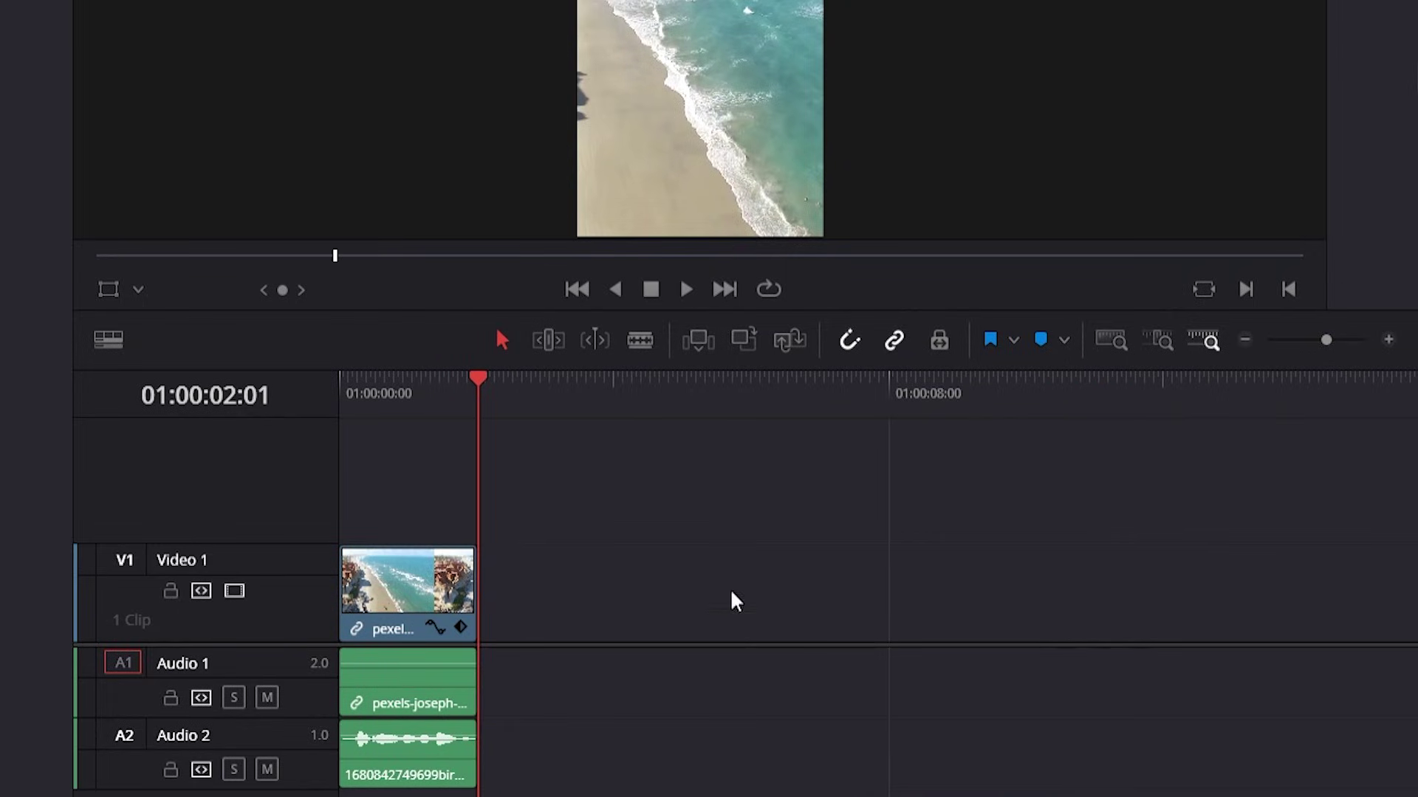
left_click_drag(483, 376, 313, 392)
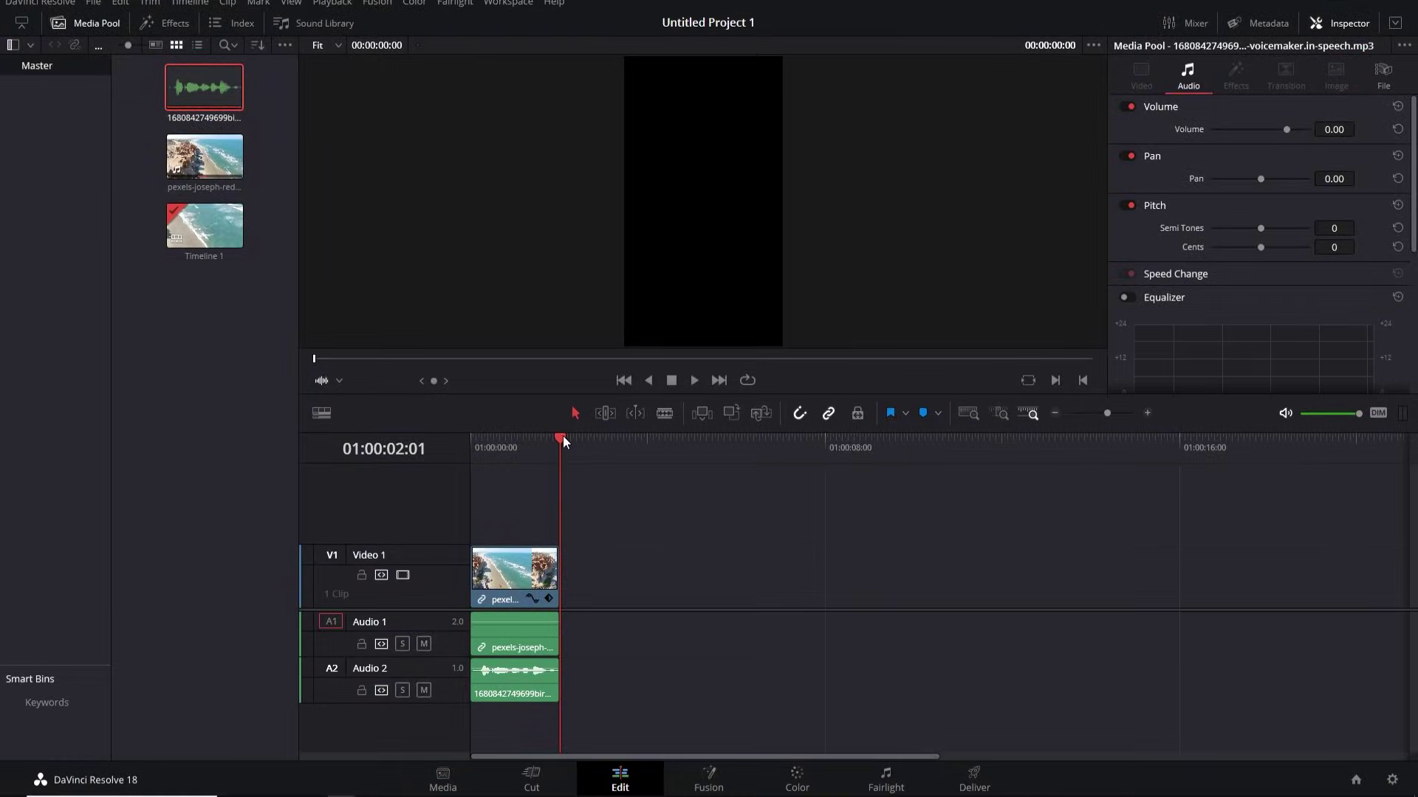
On the Deliver page, set up a custom 1080 x 1920 export named 'short' and choose its save location
left_click_drag(562, 436, 474, 443)
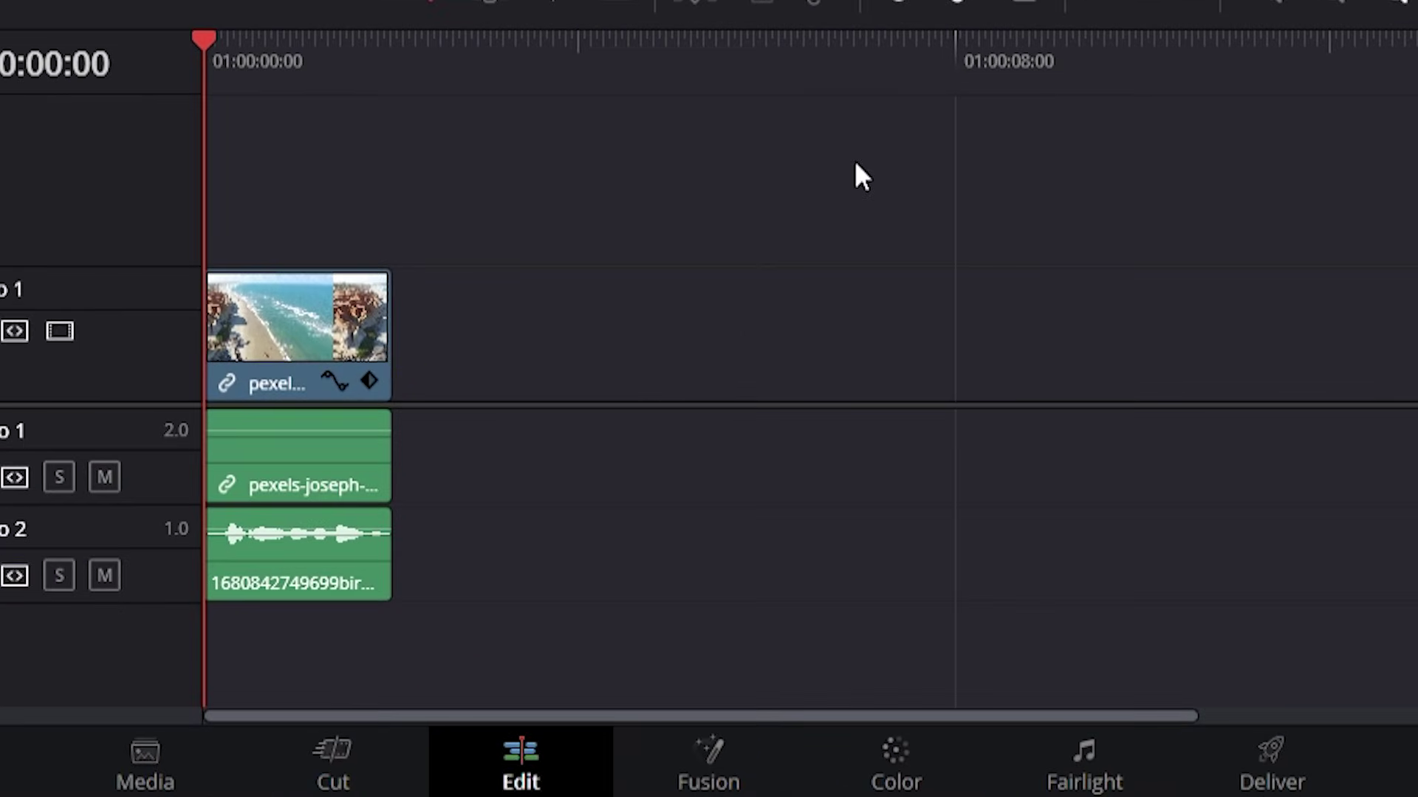
left_click(1262, 761)
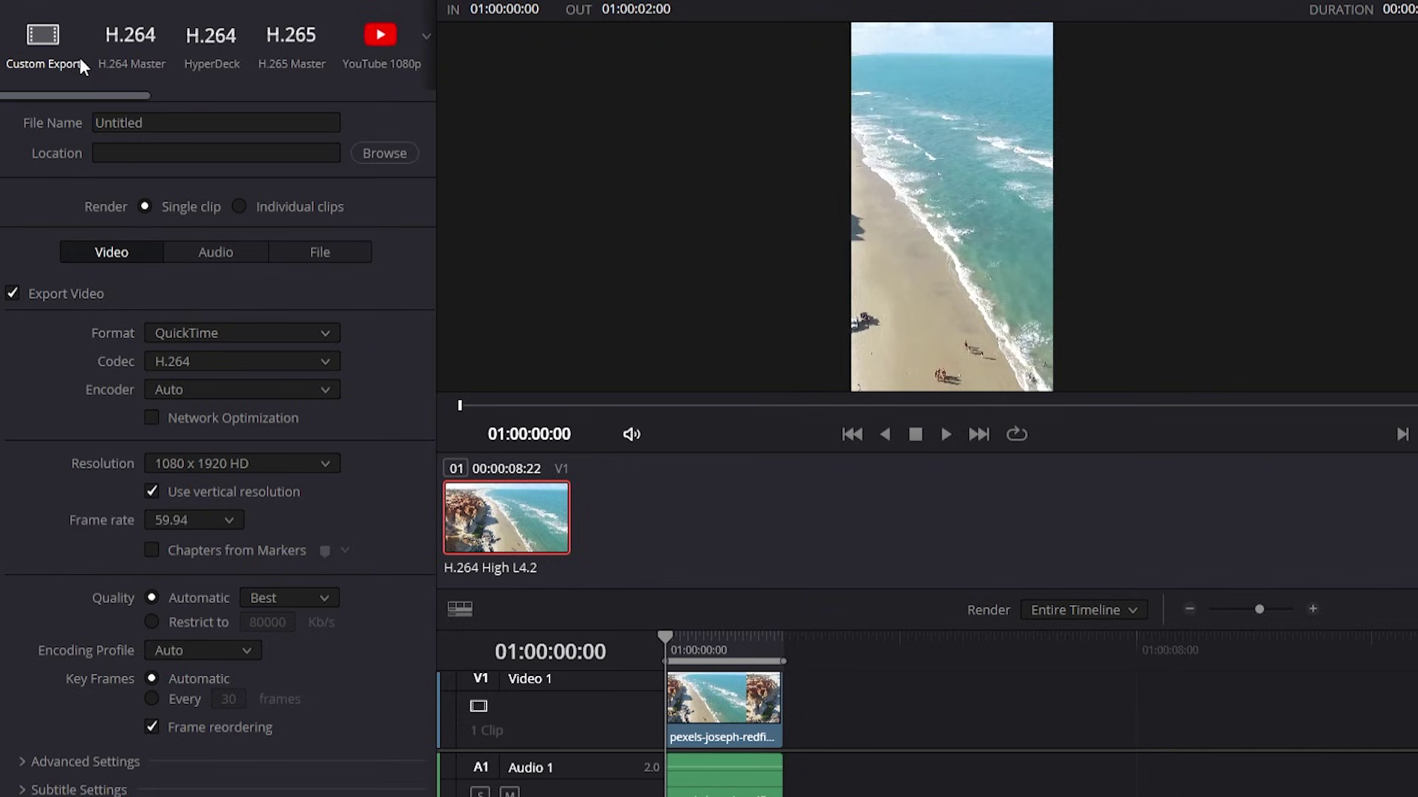
left_click(33, 42)
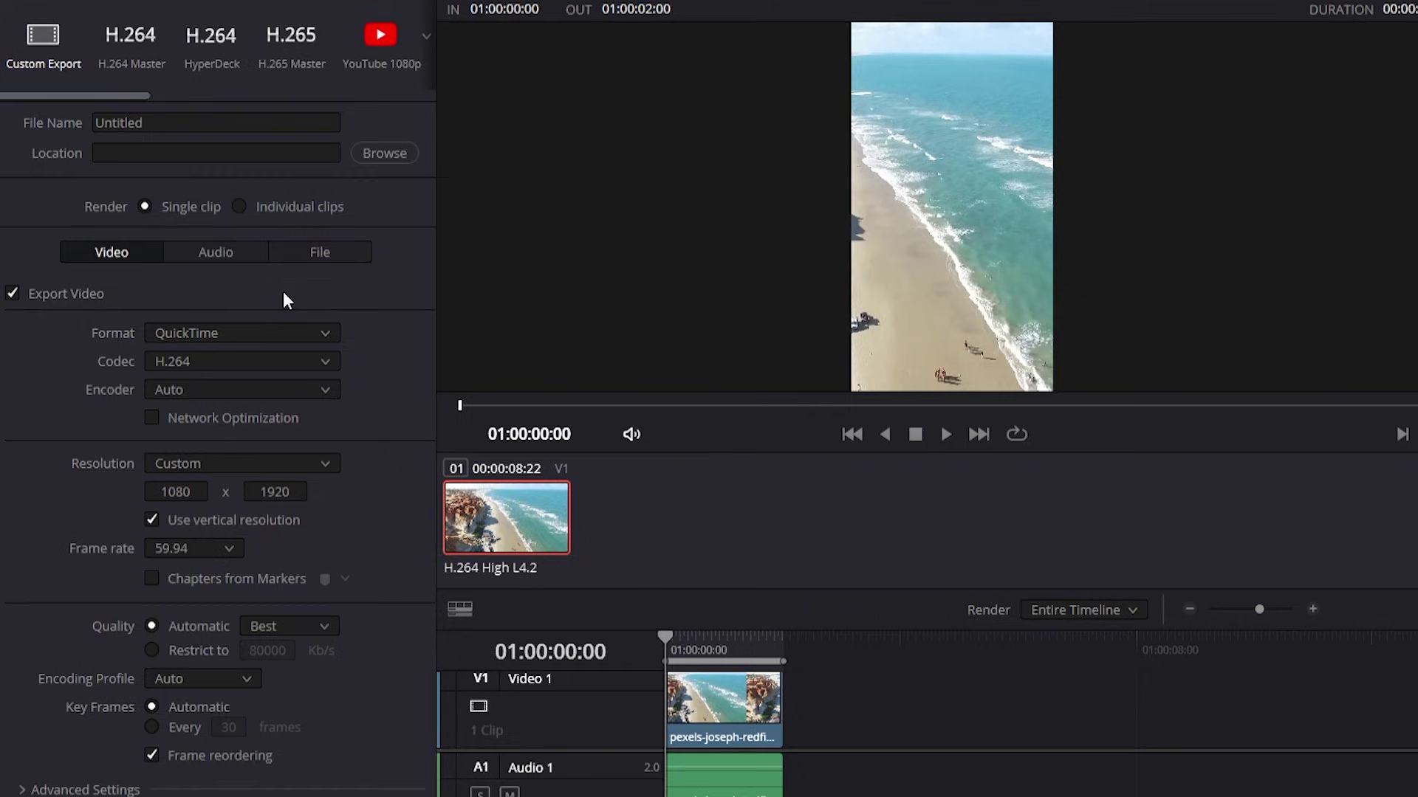
left_click_drag(163, 123, 79, 126)
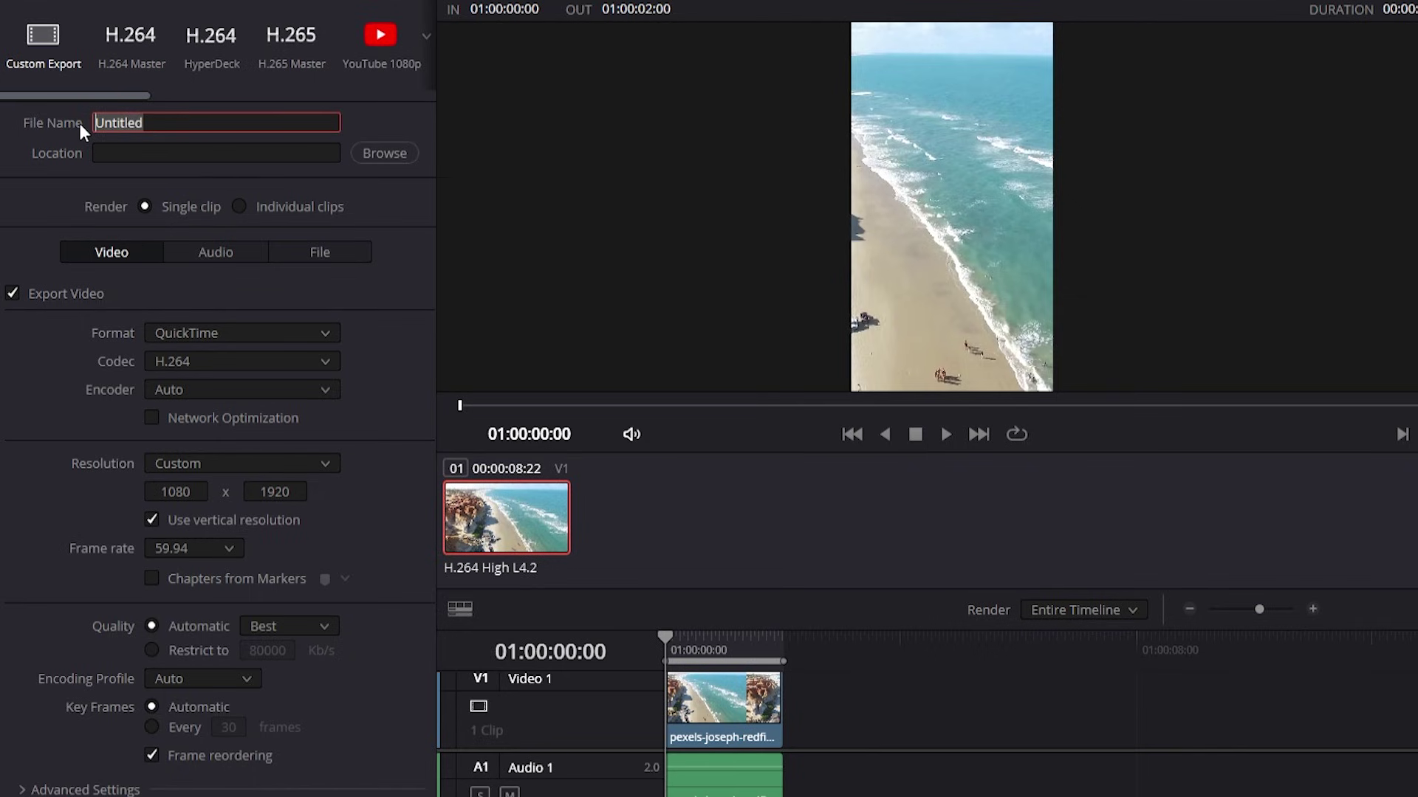
type("short")
left_click(384, 152)
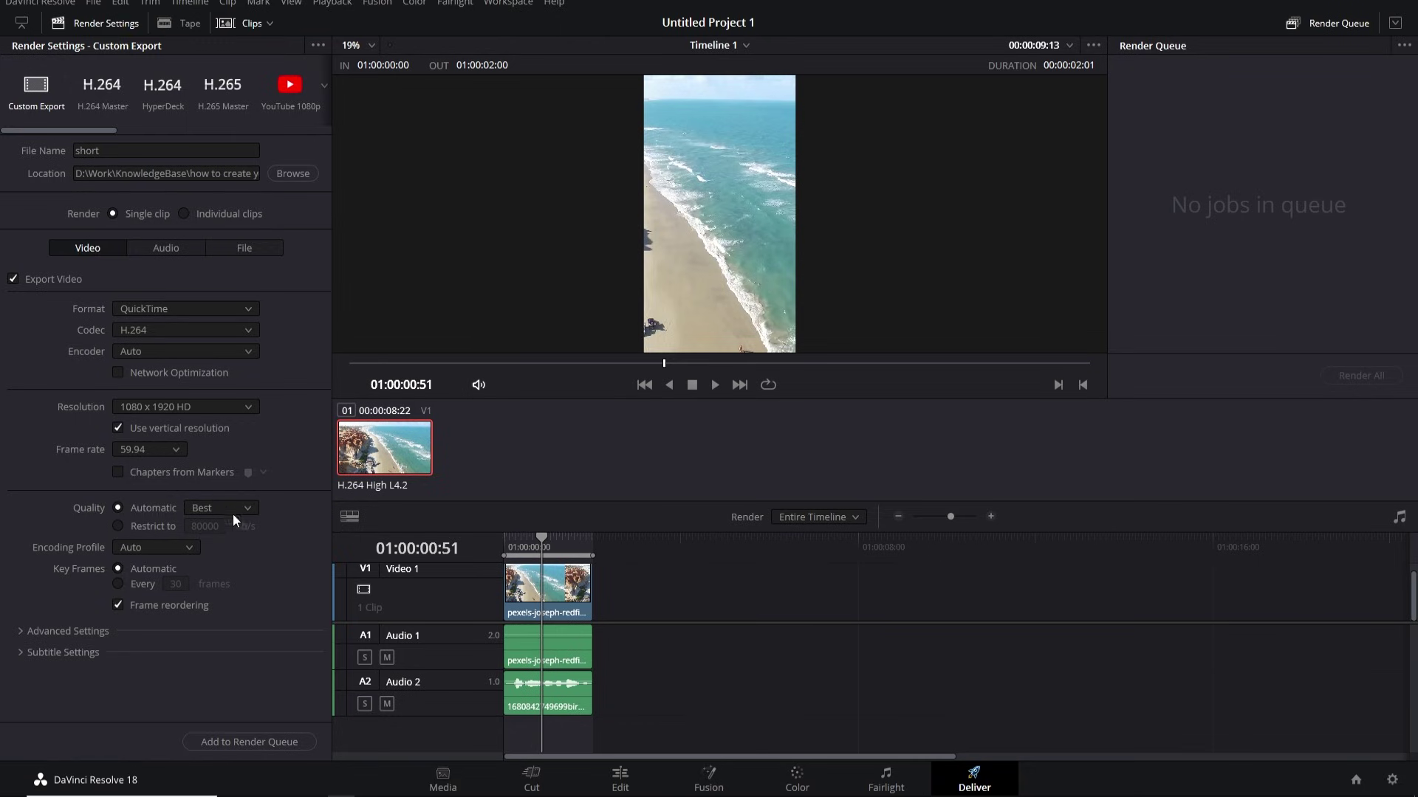
Queue the short.mov export and render it
left_click(225, 743)
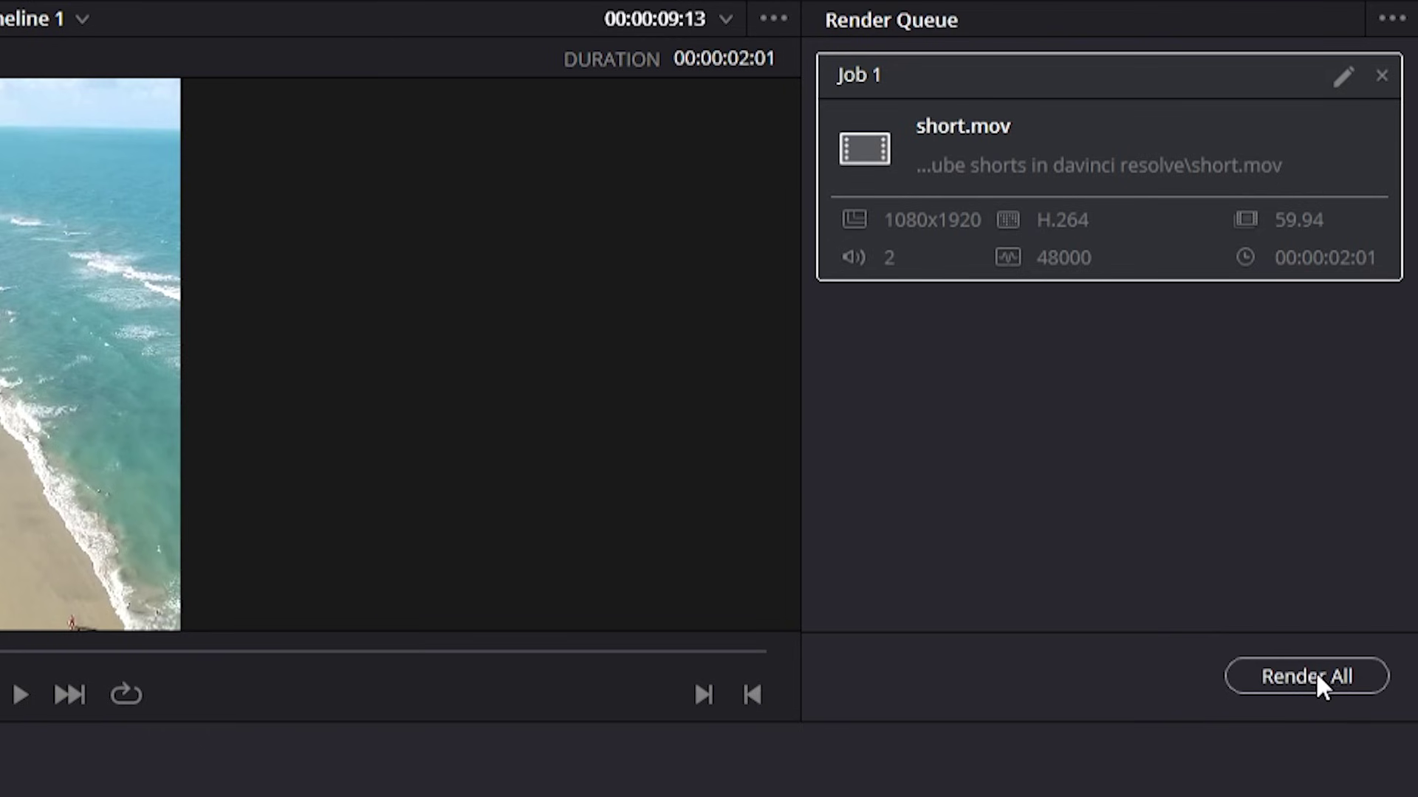
left_click(1292, 677)
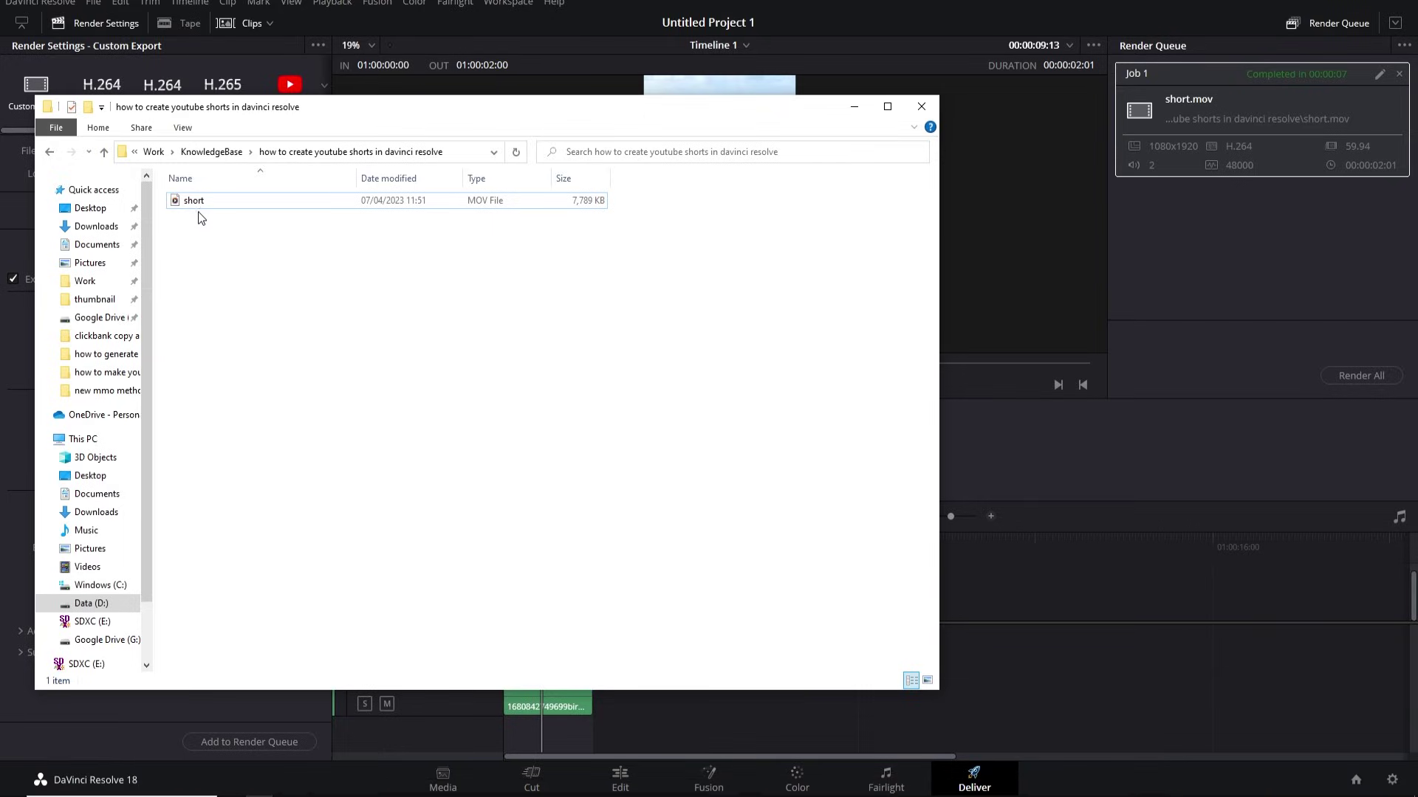
Play short.mov in Media Player, then close the player and the folder window
left_click(191, 204)
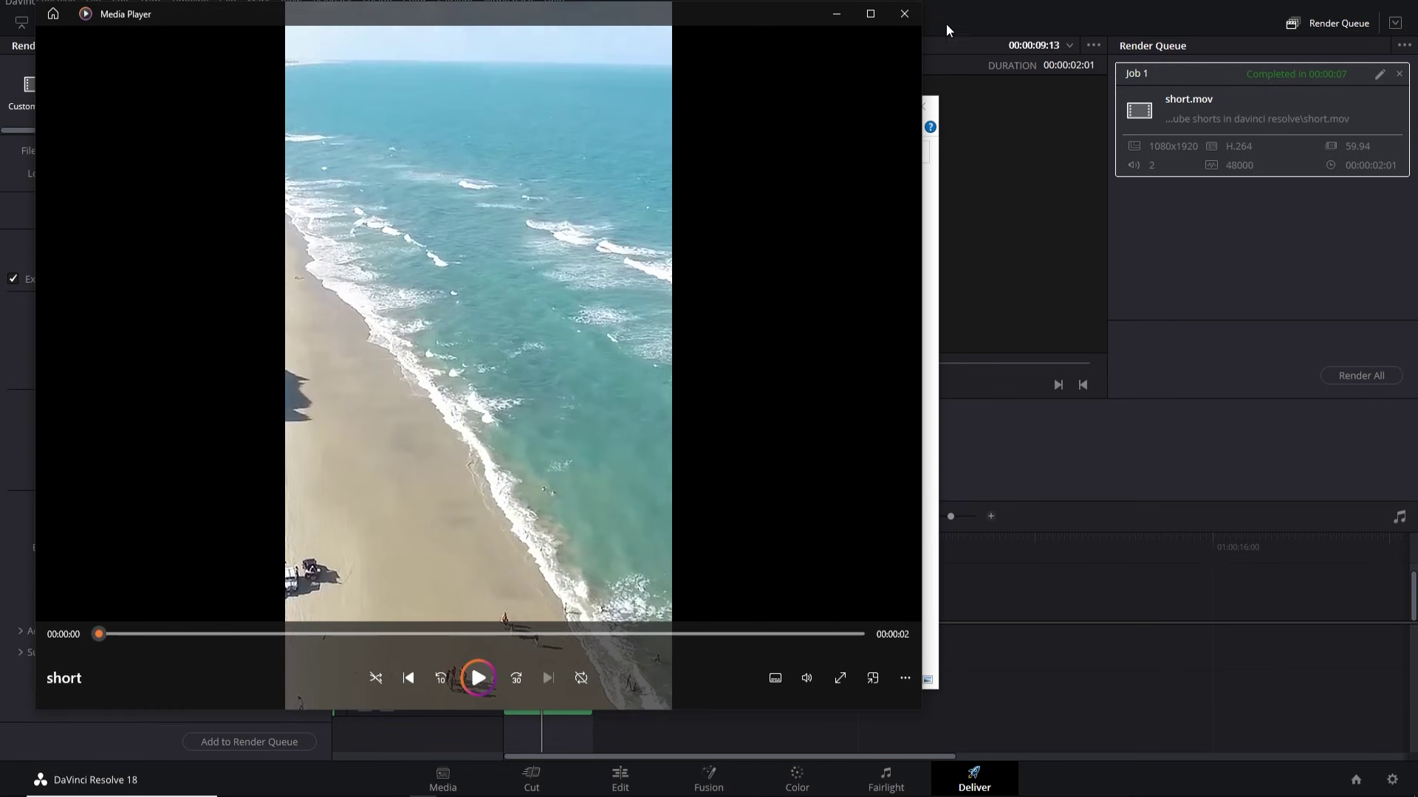
left_click(904, 14)
left_click(862, 104)
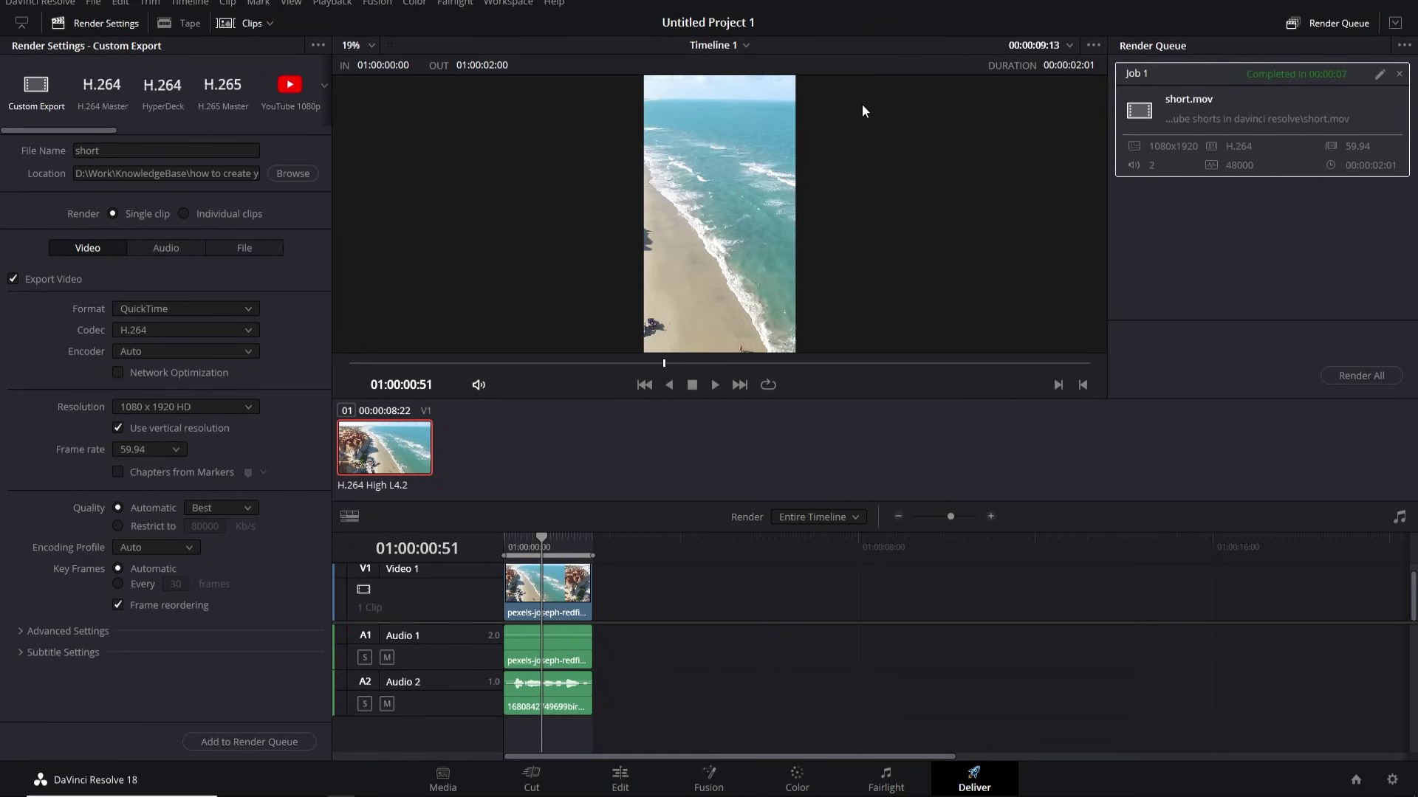